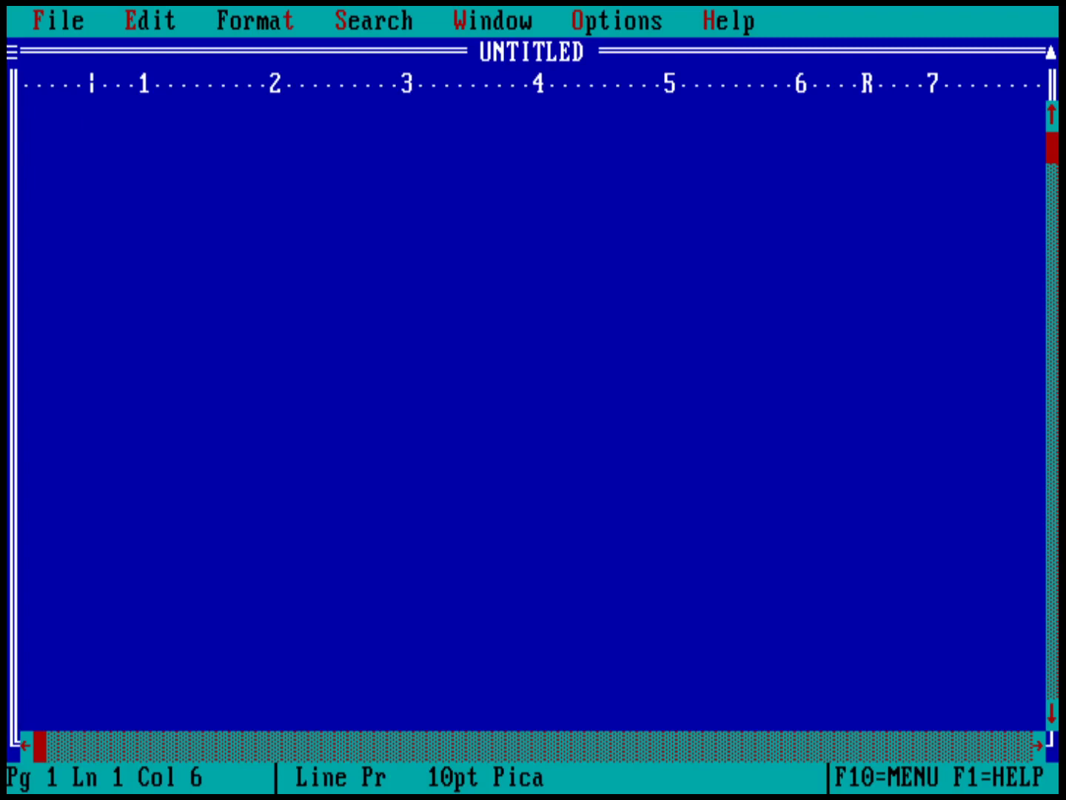
Type the sample paragraph from 'Lorem Ipsum. This is sample text.' through 'FreeDOS version 1.2.'
text(Lorem Ipsu)
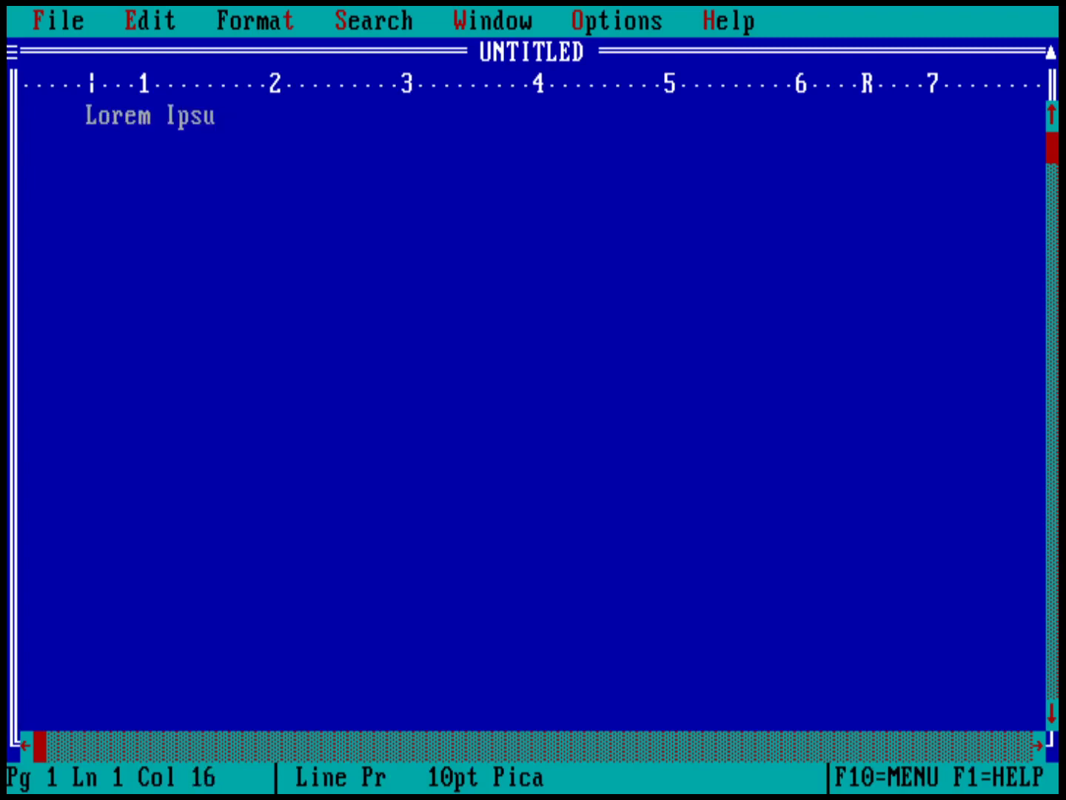
text(m. This is sample )
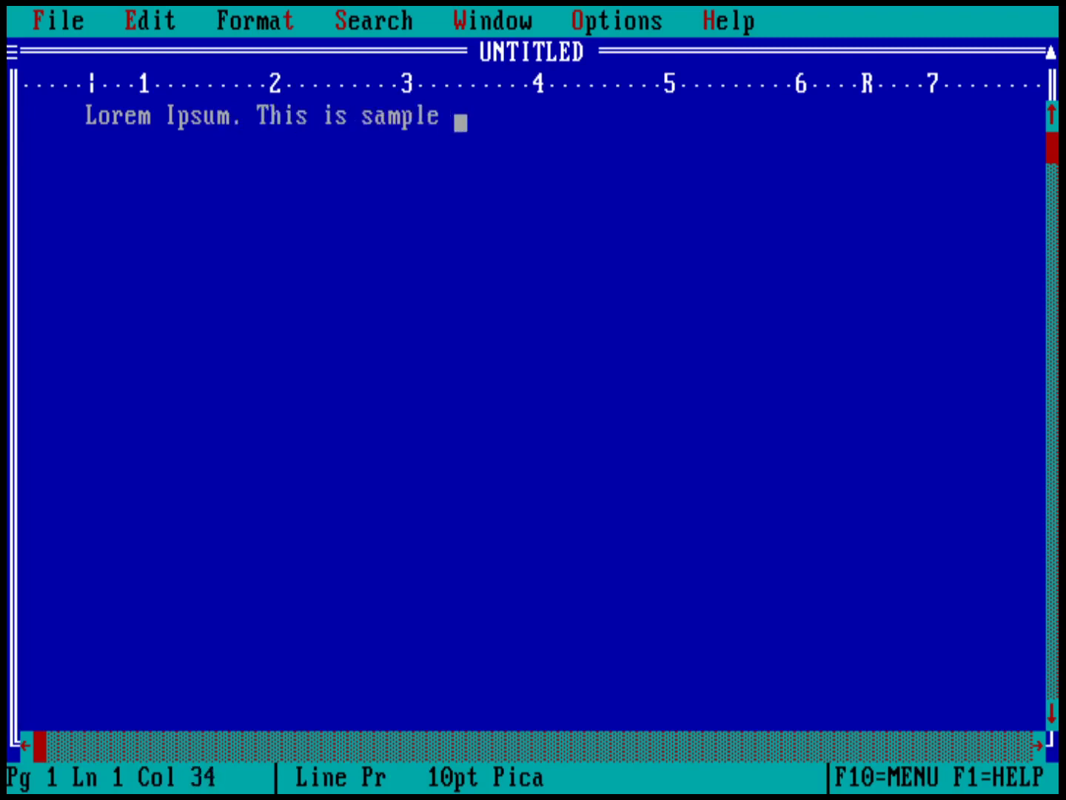
text(text. This is a)
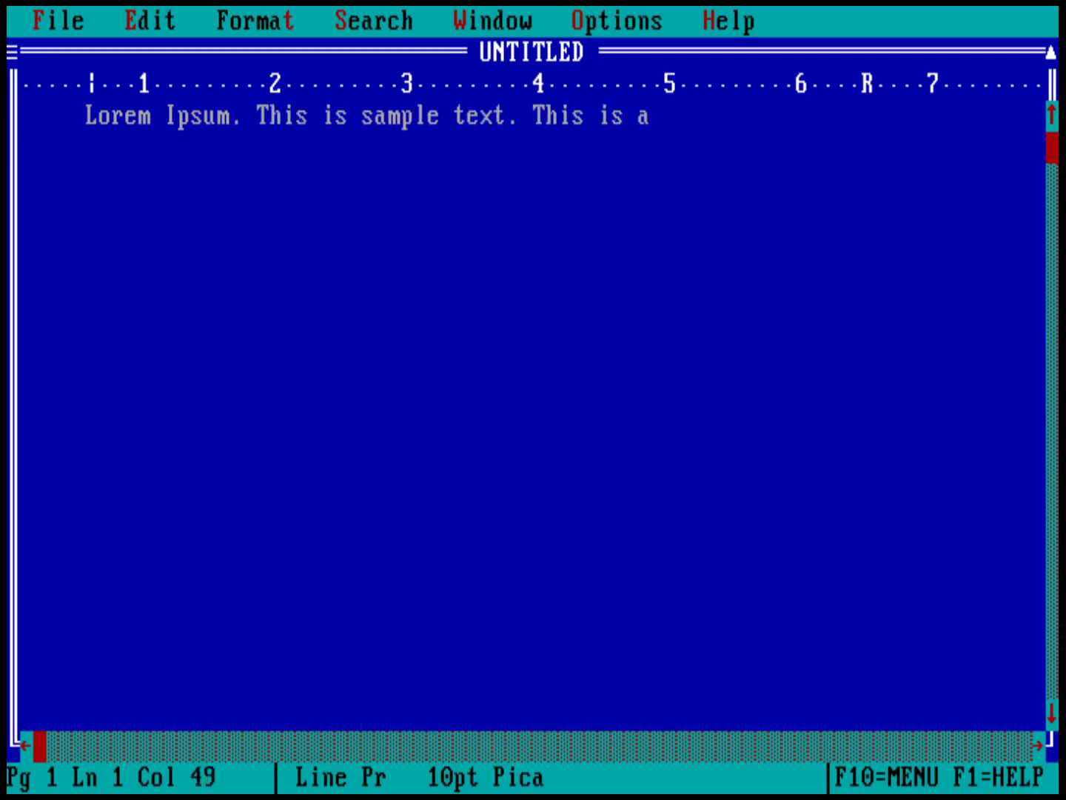
text( demonstration of)
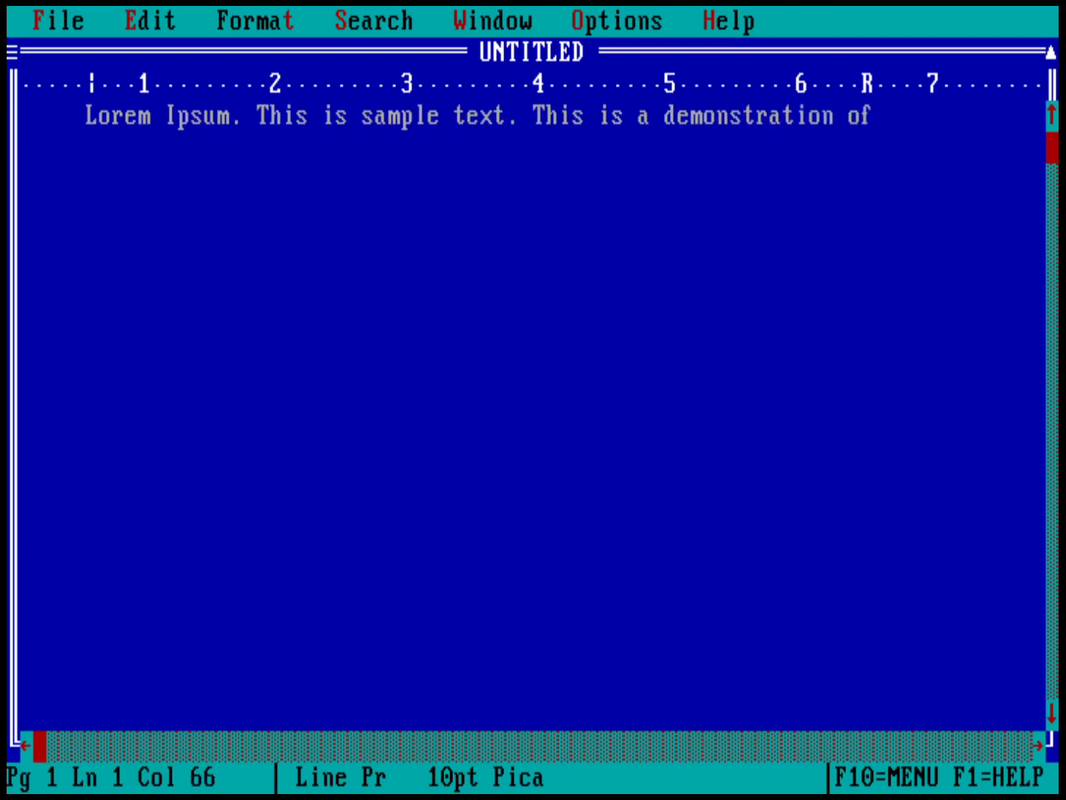
text( the Galaxy )
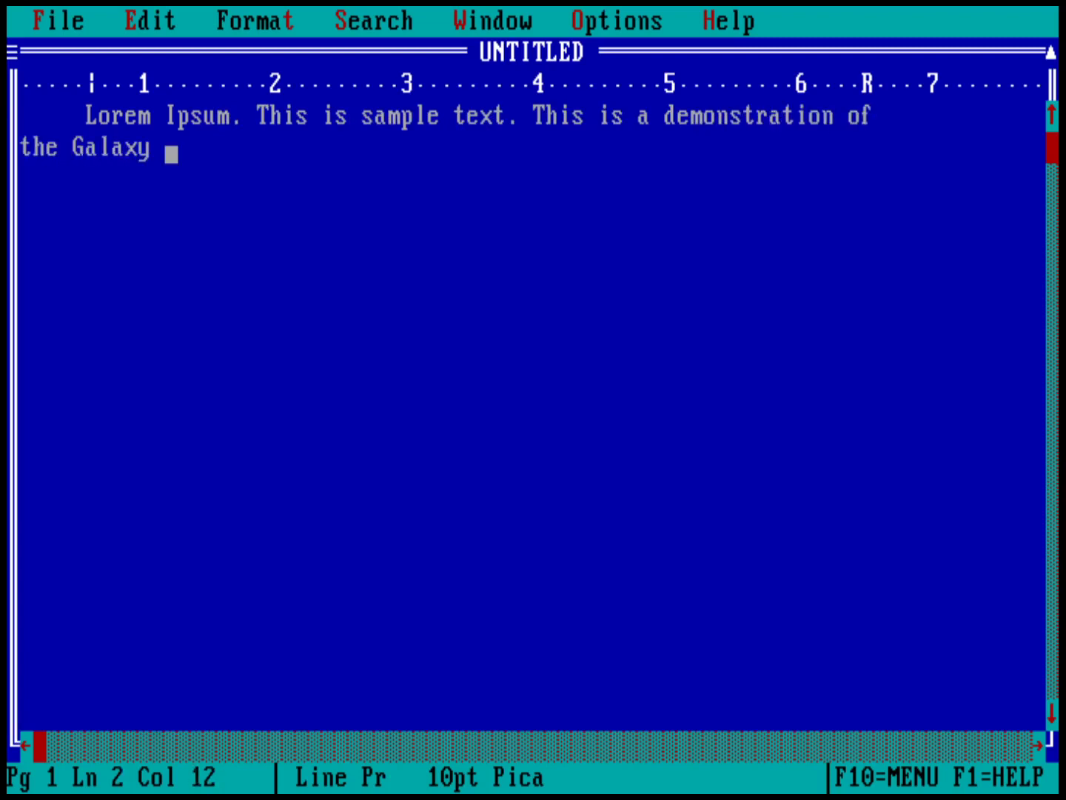
text(word processor )
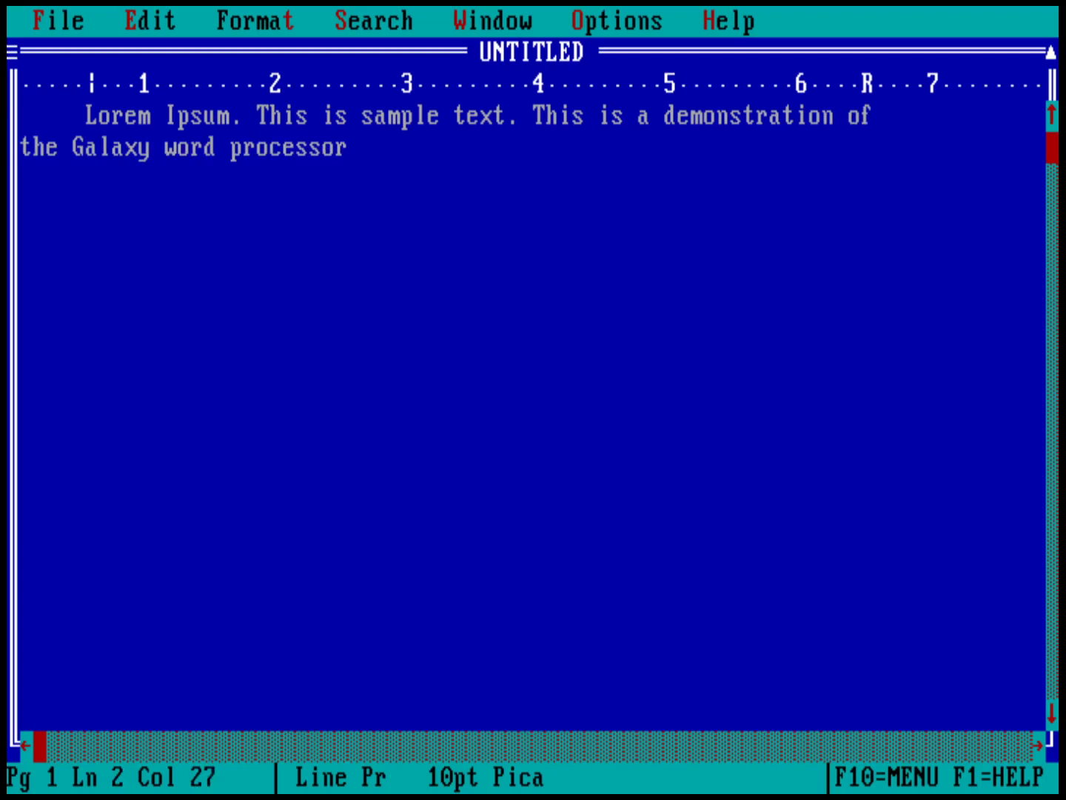
text(for DOS. I am )
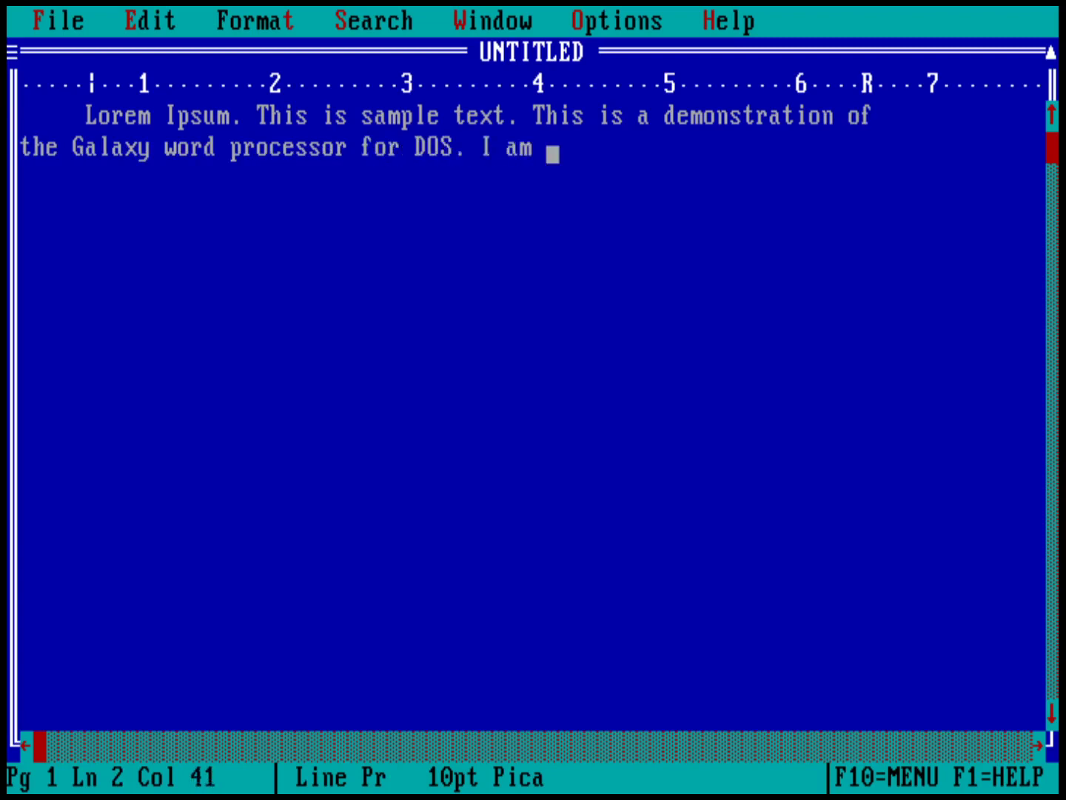
text(using the pr)
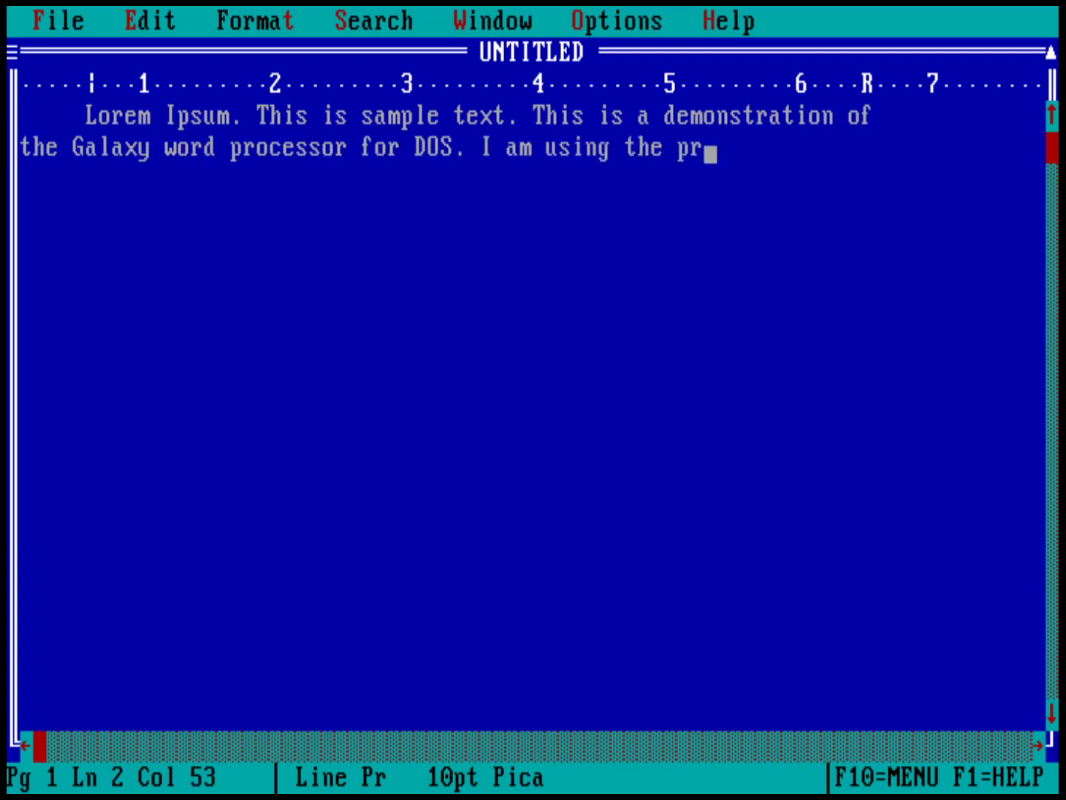
text(ogram on FreeDOS )
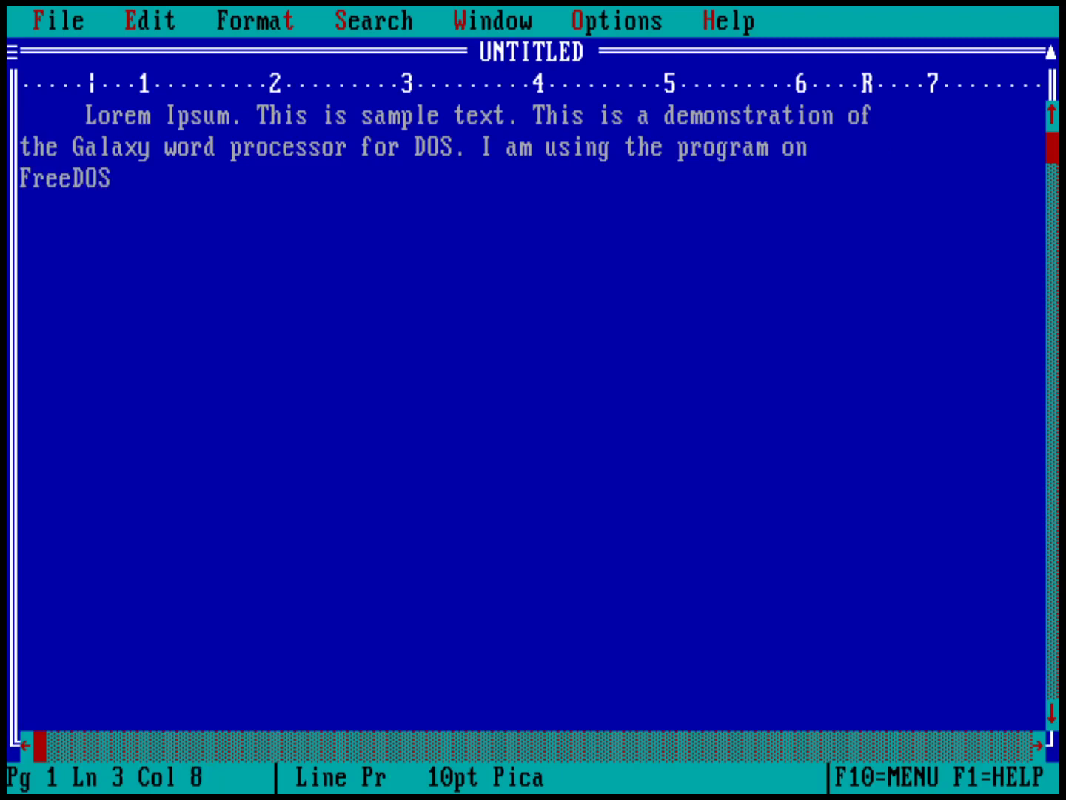
text(version 1.2)
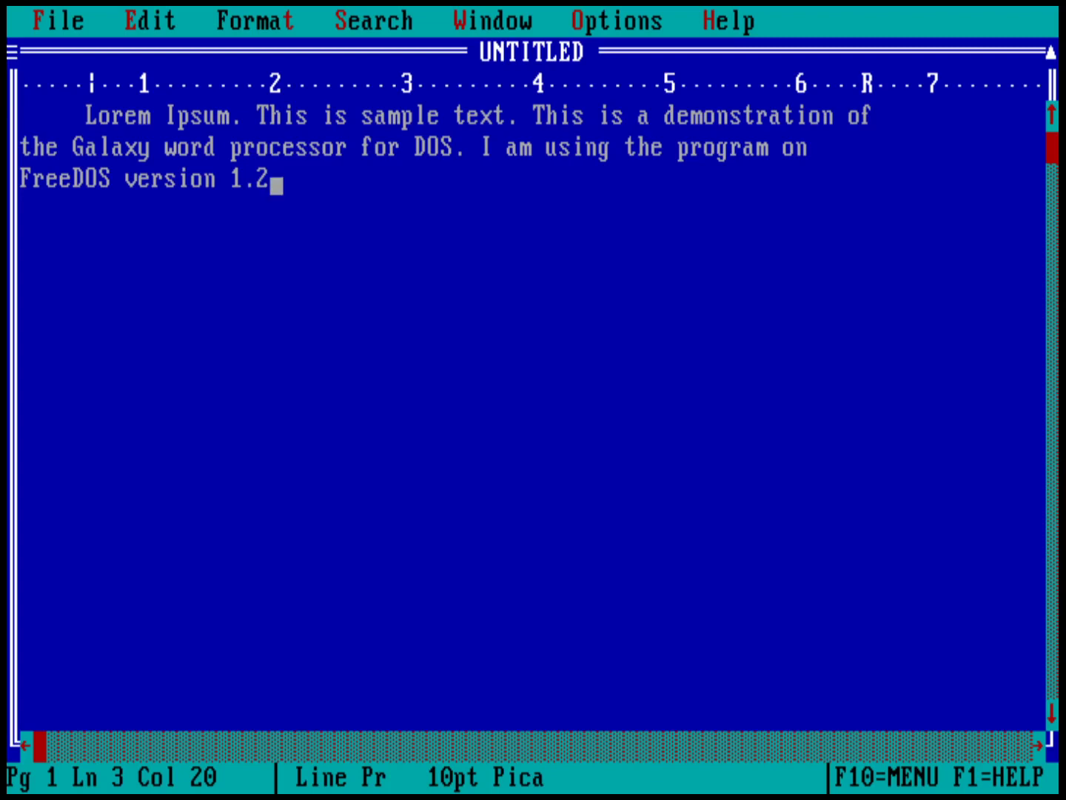
text(.)
key(alt+t)
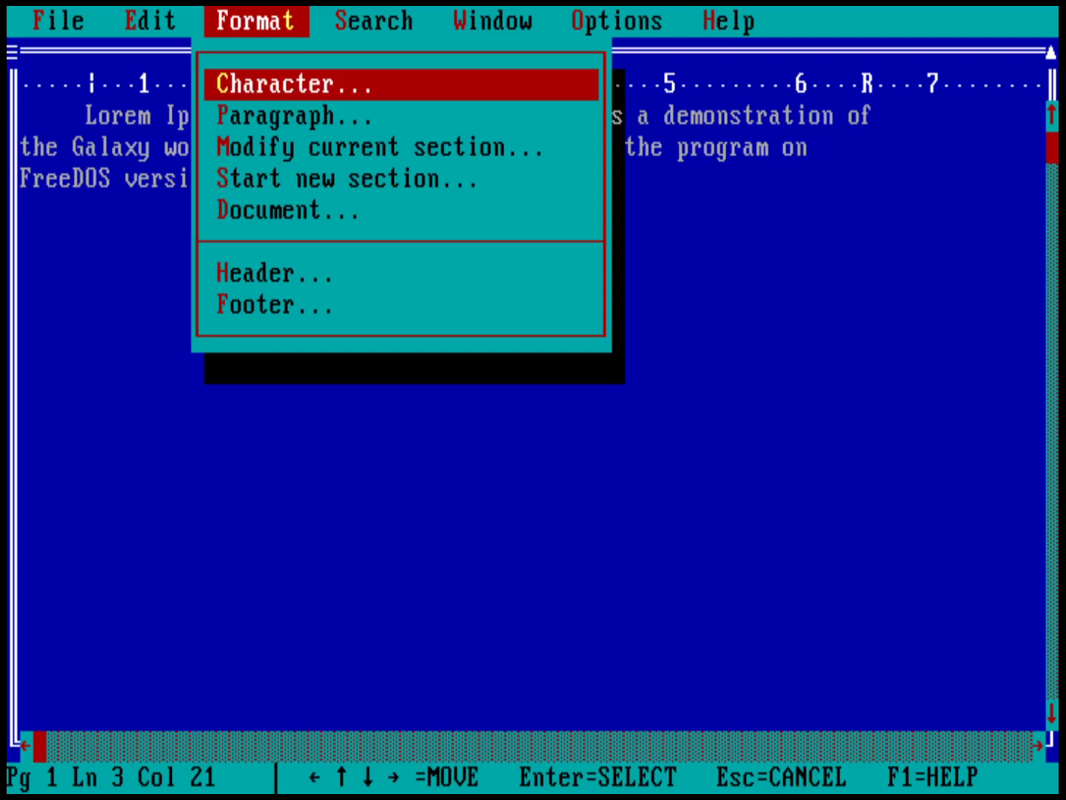
key(Down)
key(Down)
key(Down)
key(Down)
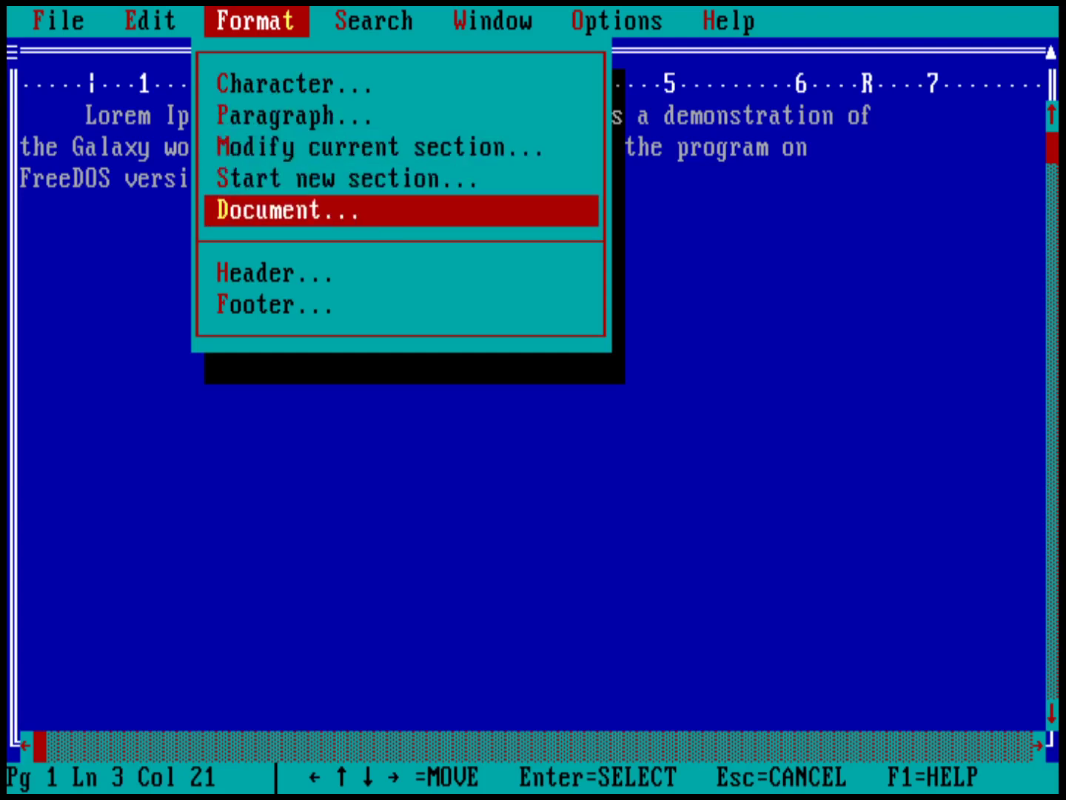
key(Return)
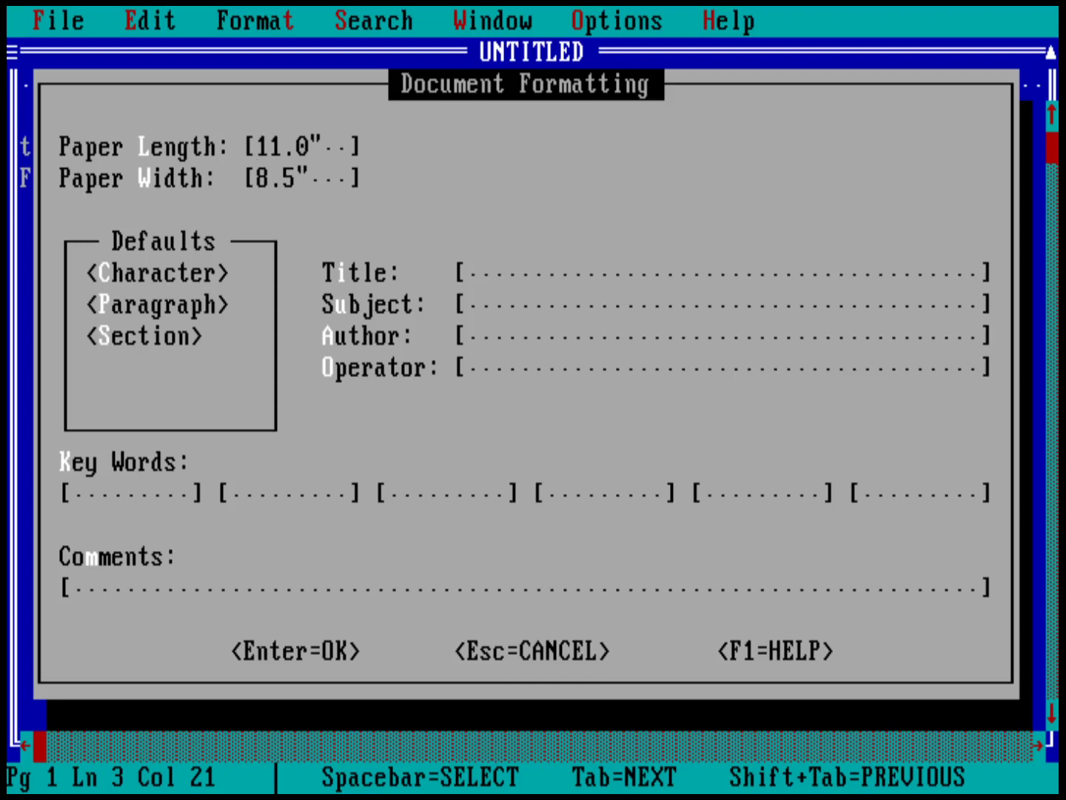
key(Escape)
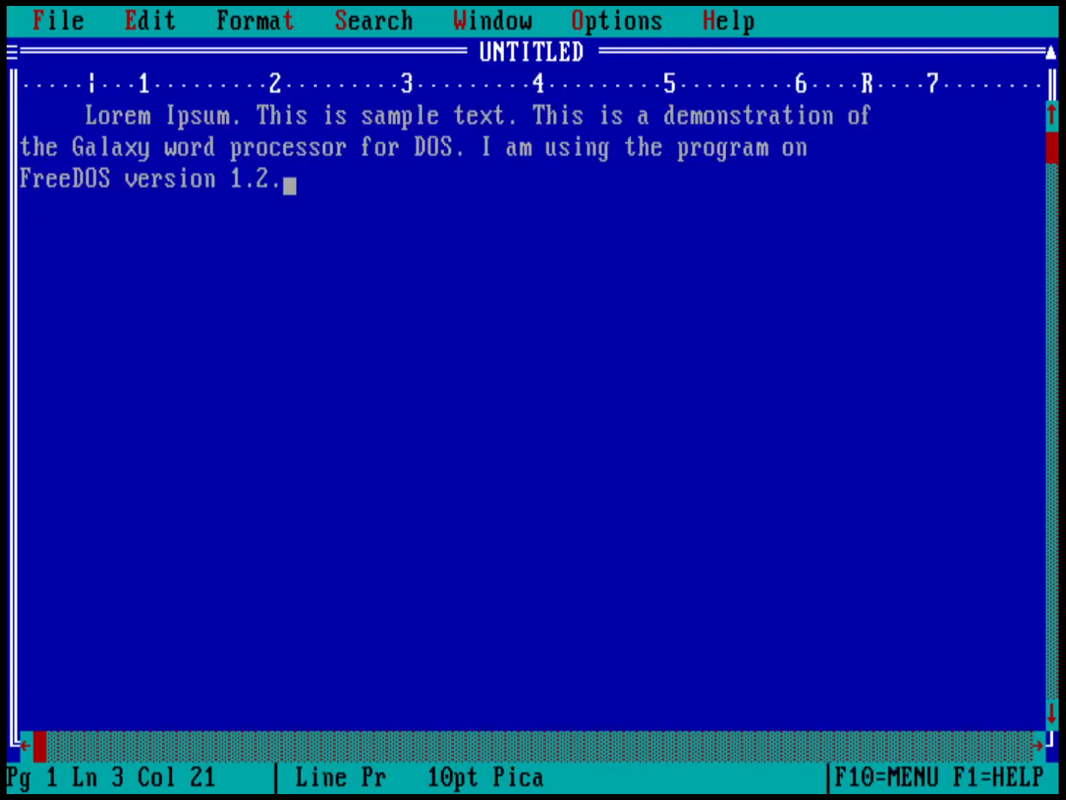
In Format > Paragraph, preview the Centered, Indent, Bullet and Numbered paragraph styles
key(alt+t)
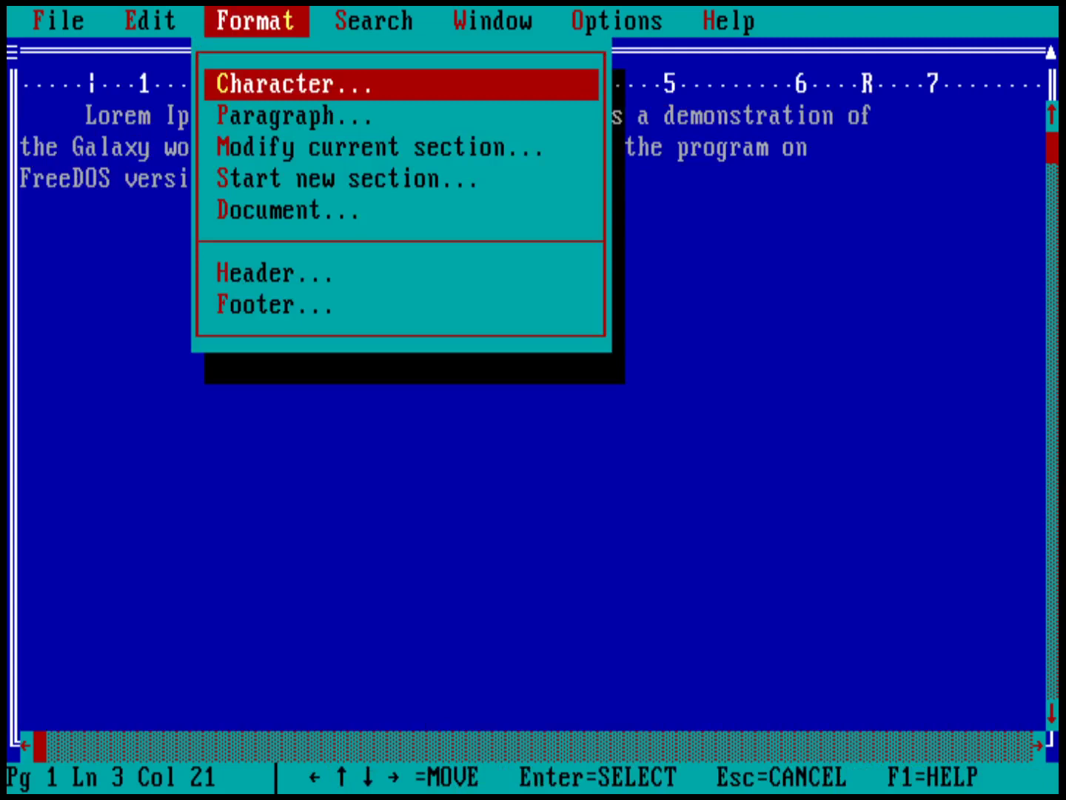
key(Down)
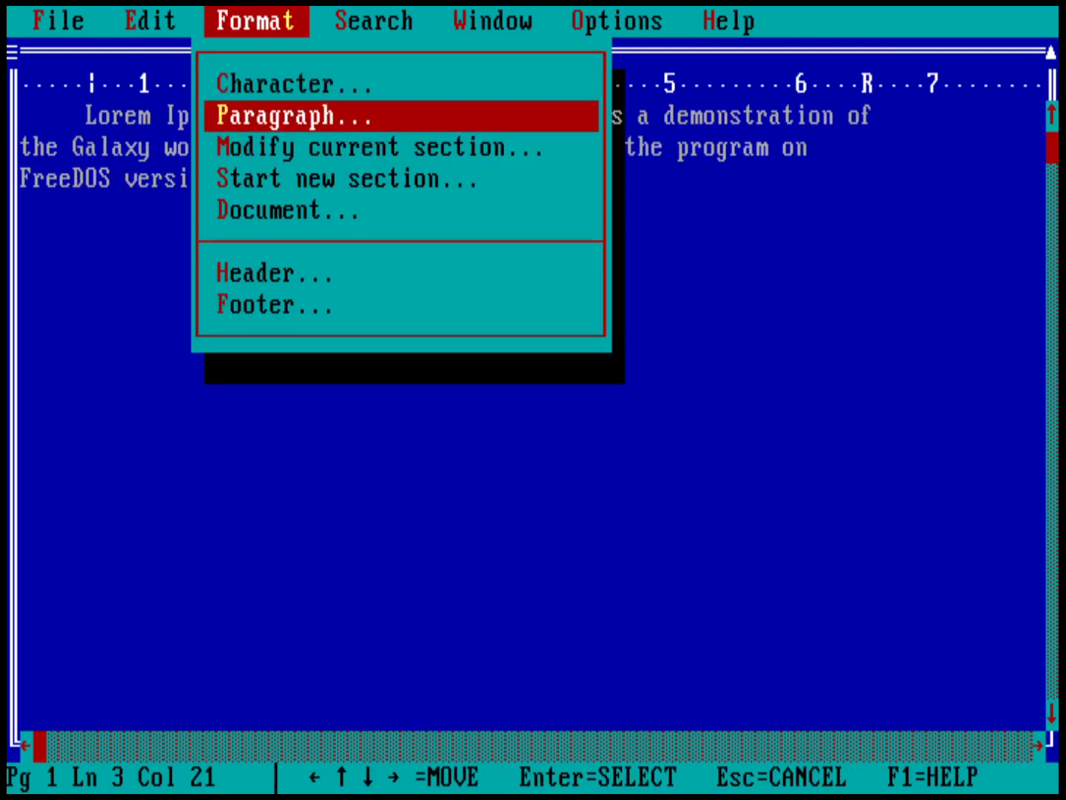
key(Return)
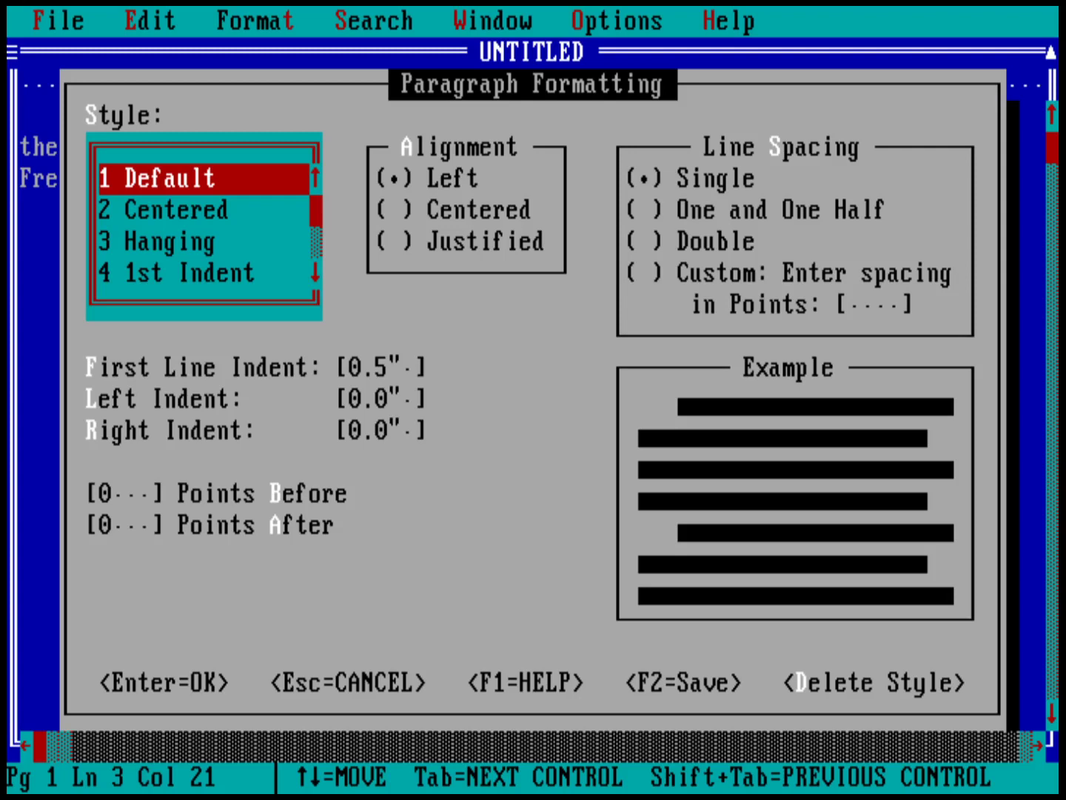
key(Down)
key(Down)
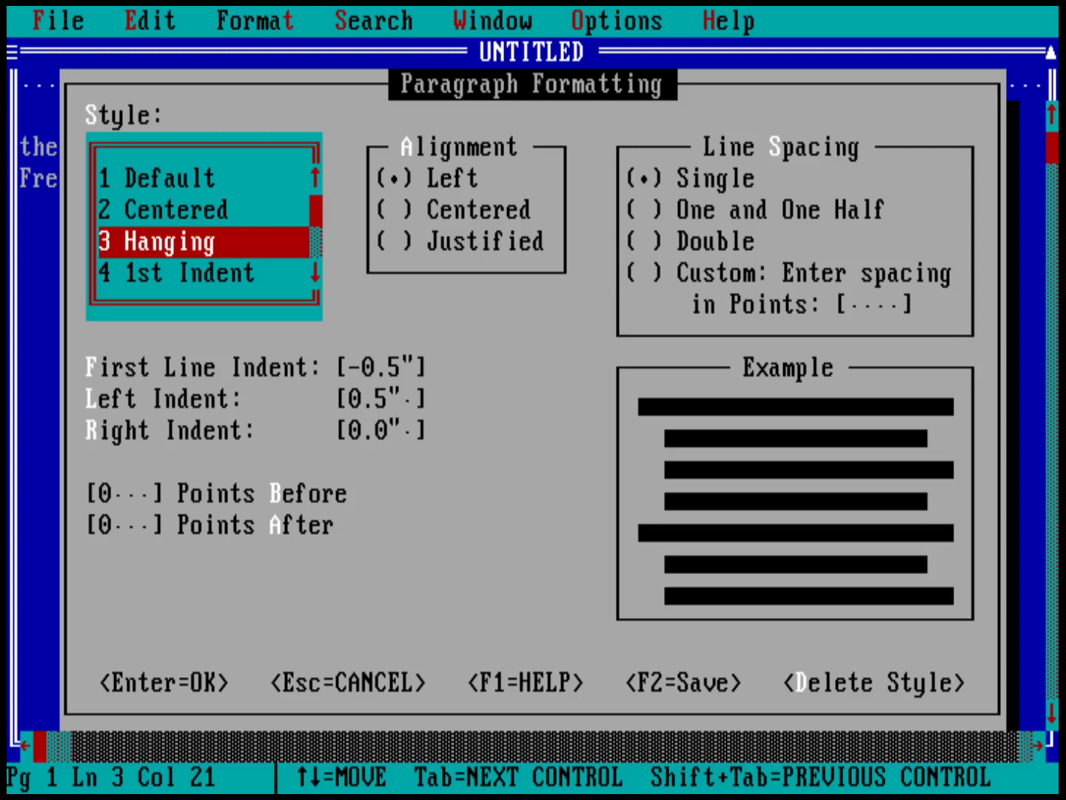
key(Down)
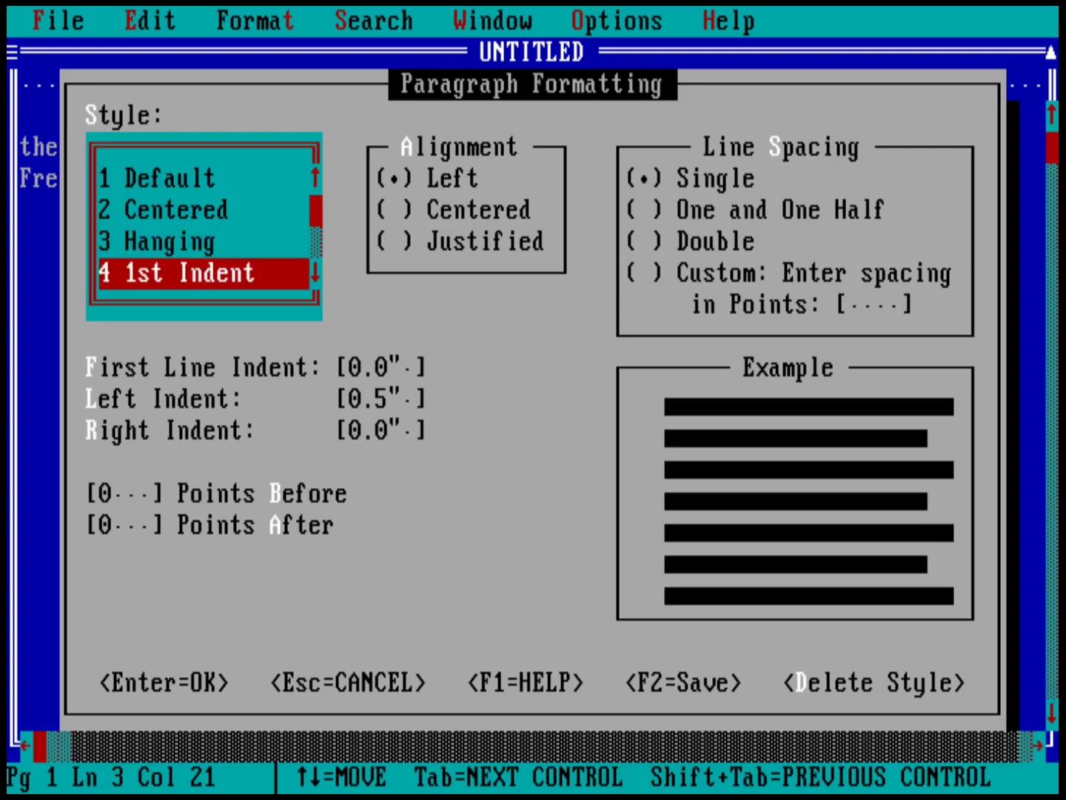
key(Down)
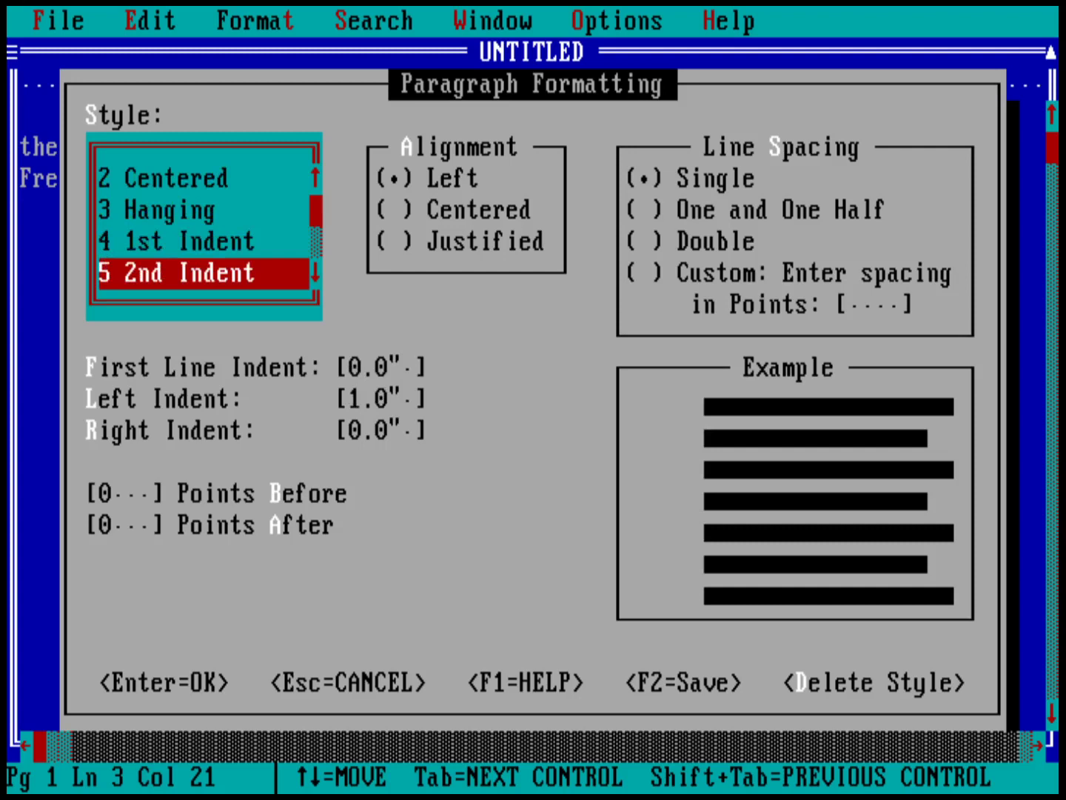
key(Down)
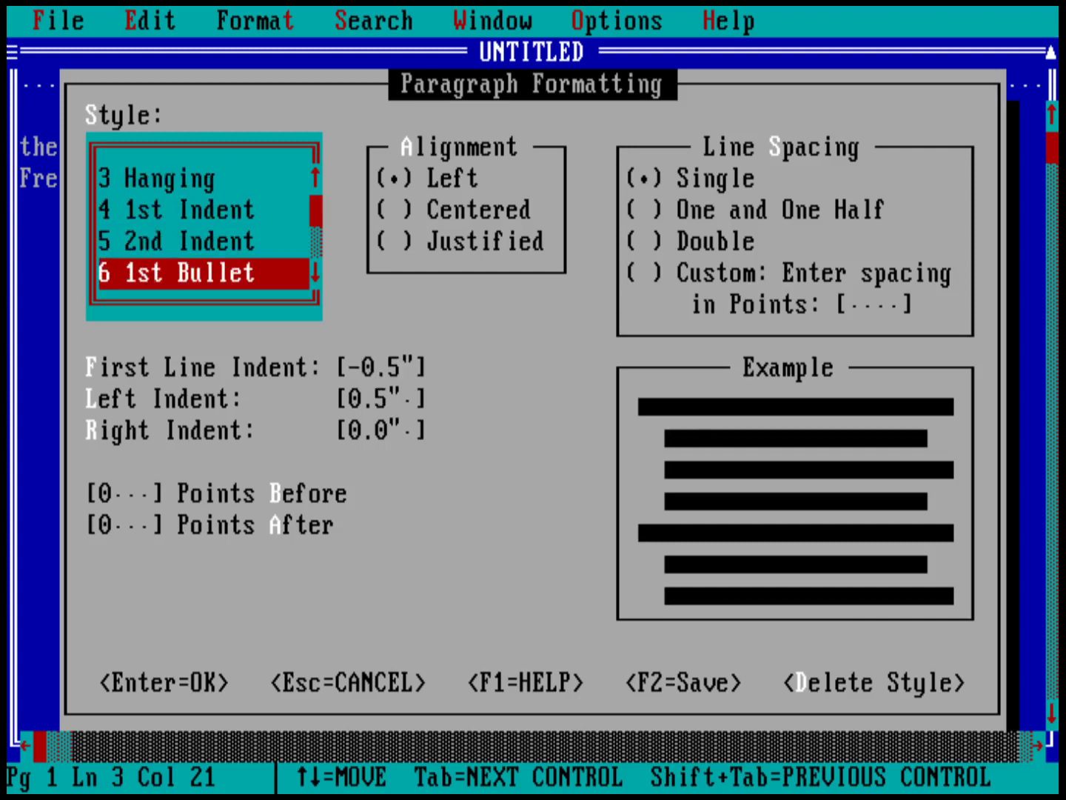
key(Down)
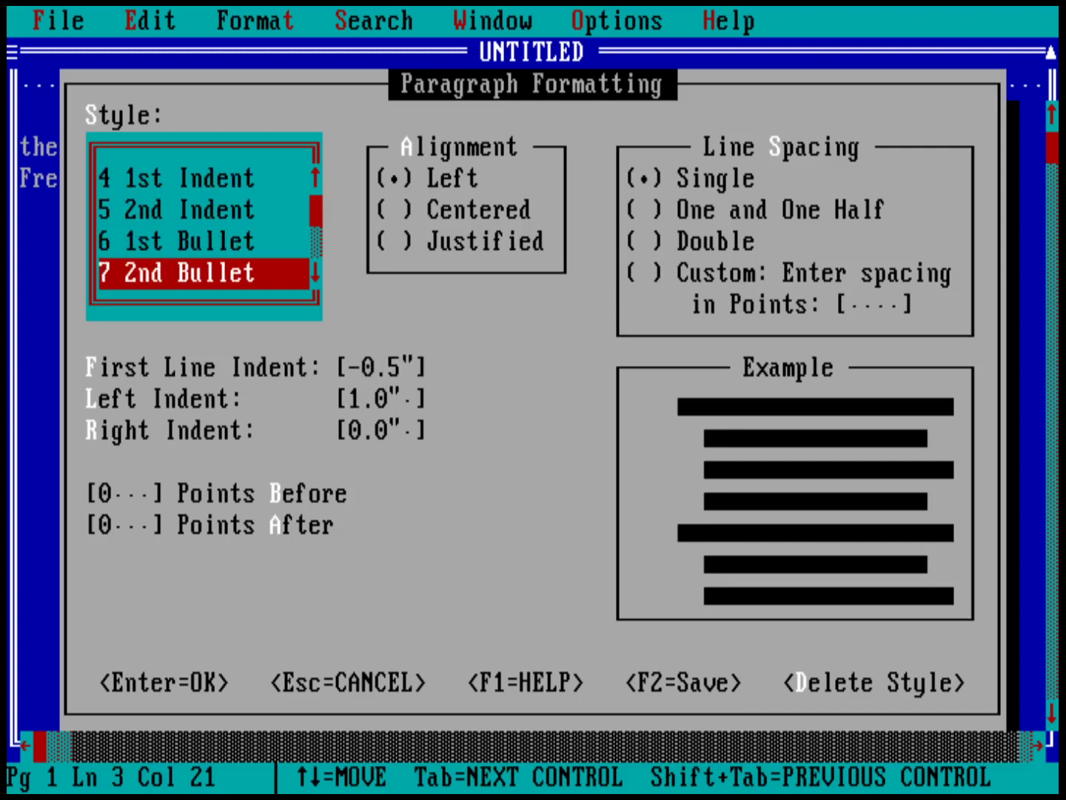
key(Down)
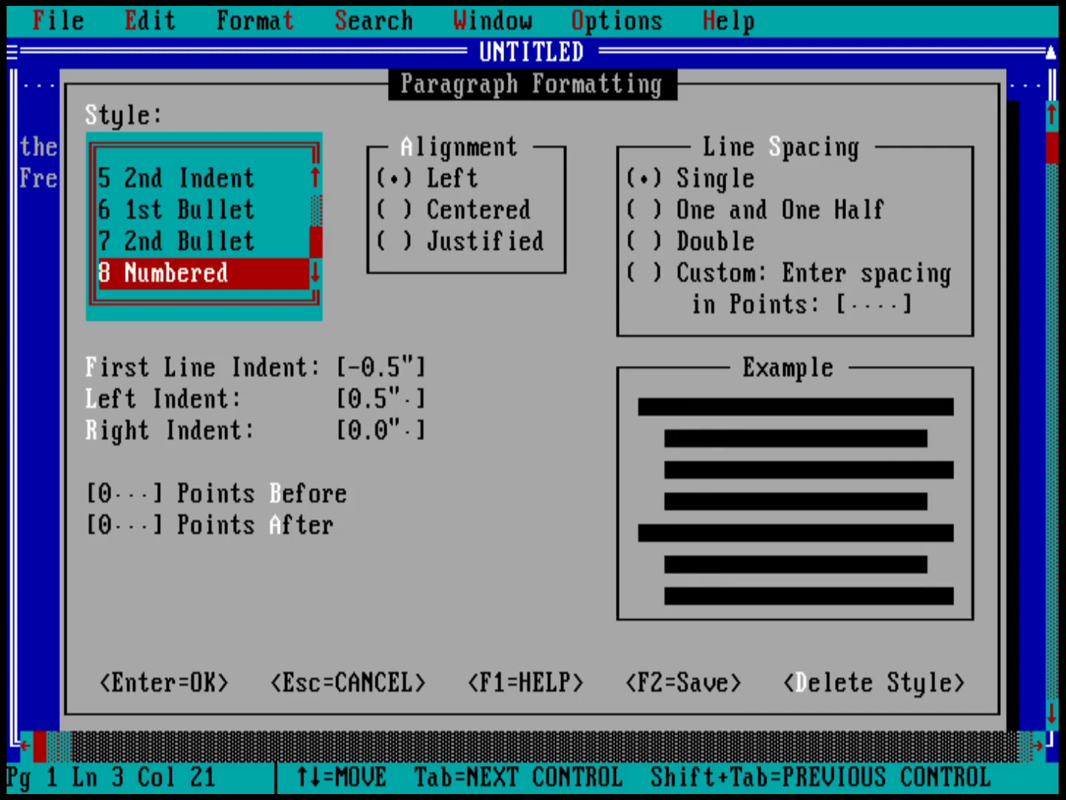
Settle on the 3 Hanging paragraph style and apply it
key(Up)
key(Up)
key(Up)
key(Up)
key(Up)
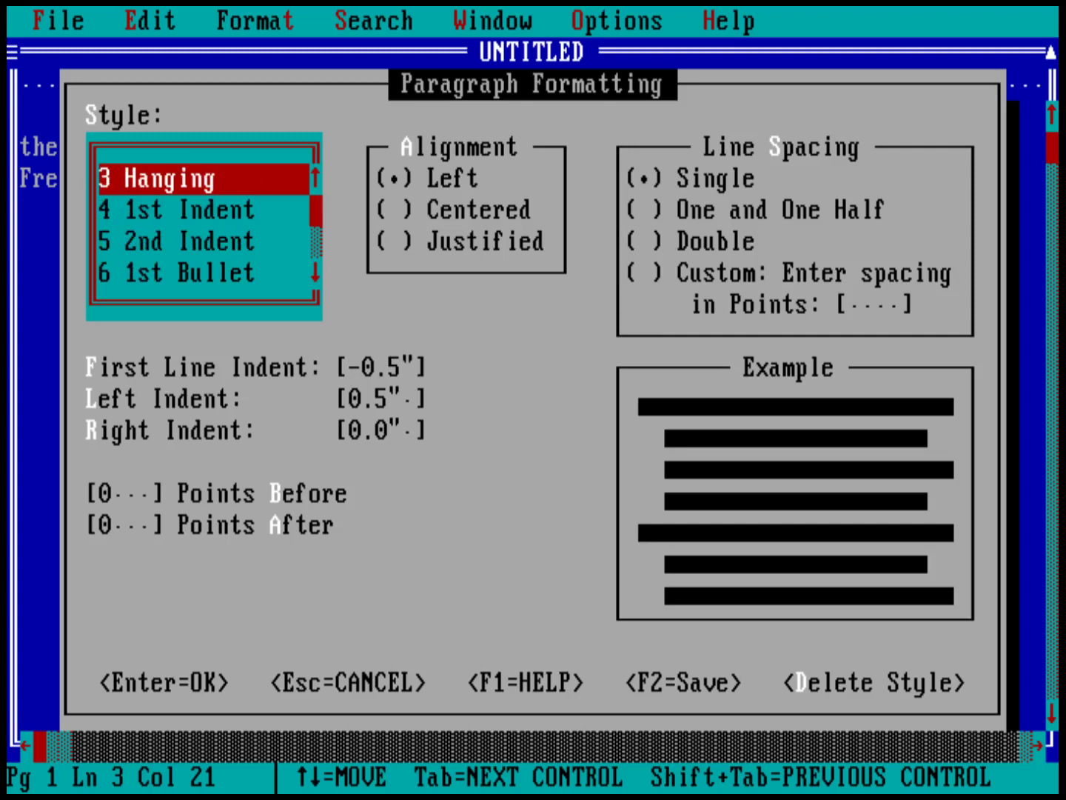
key(Up)
key(Up)
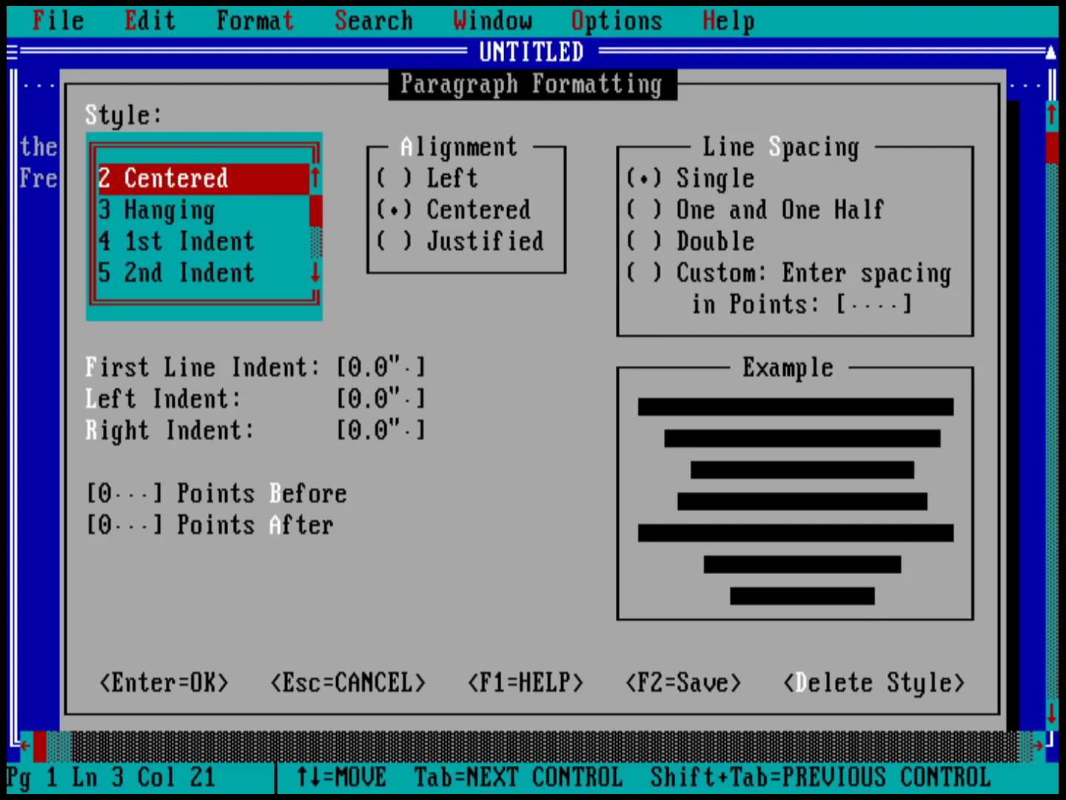
key(Down)
key(Down)
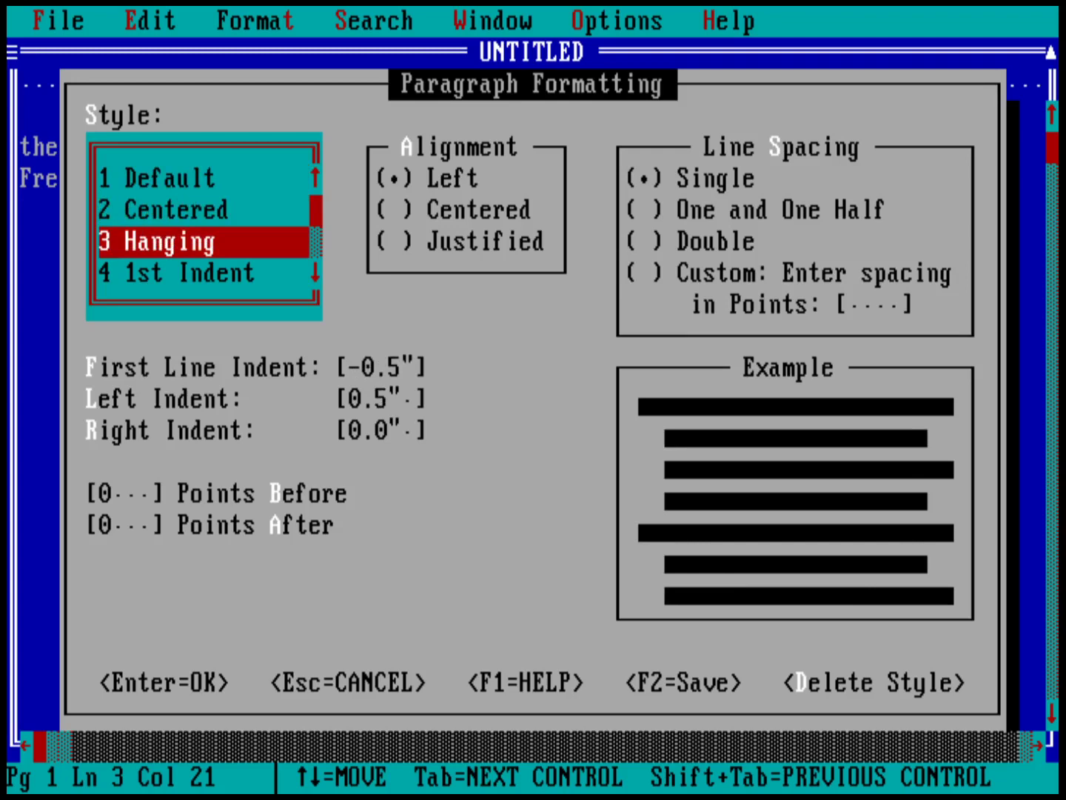
key(Return)
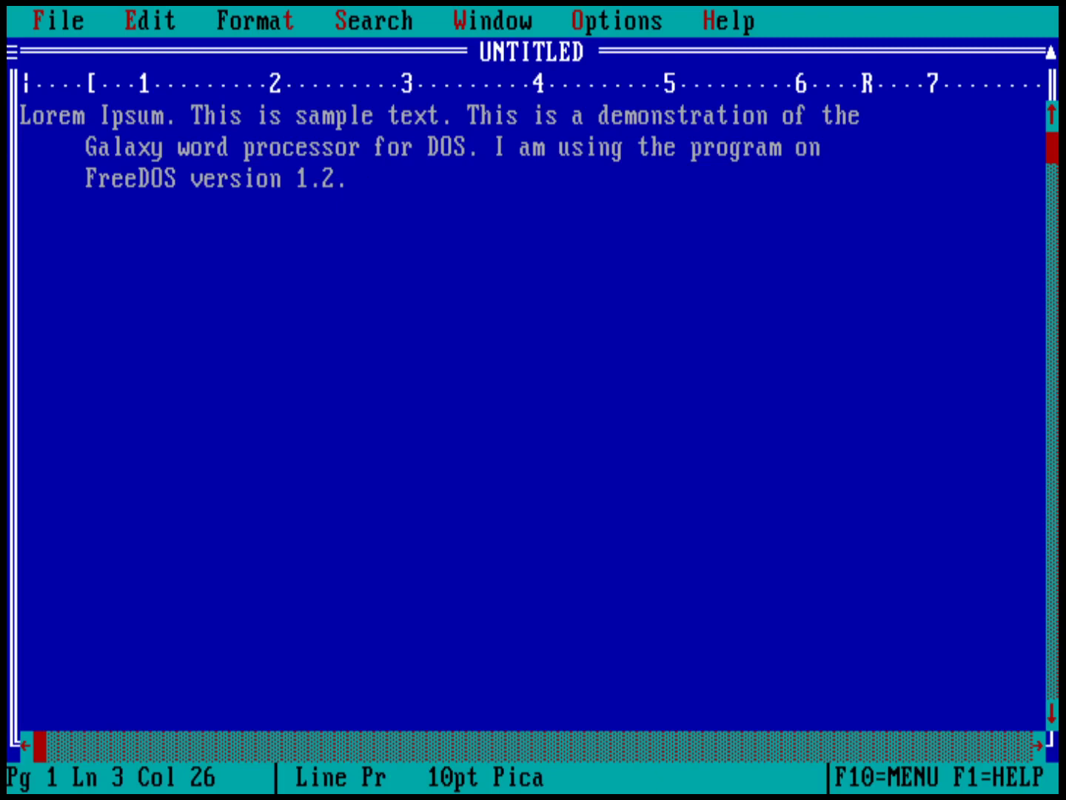
Switch the paragraph back to the 1 Default style in Format > Paragraph
key(alt+t)
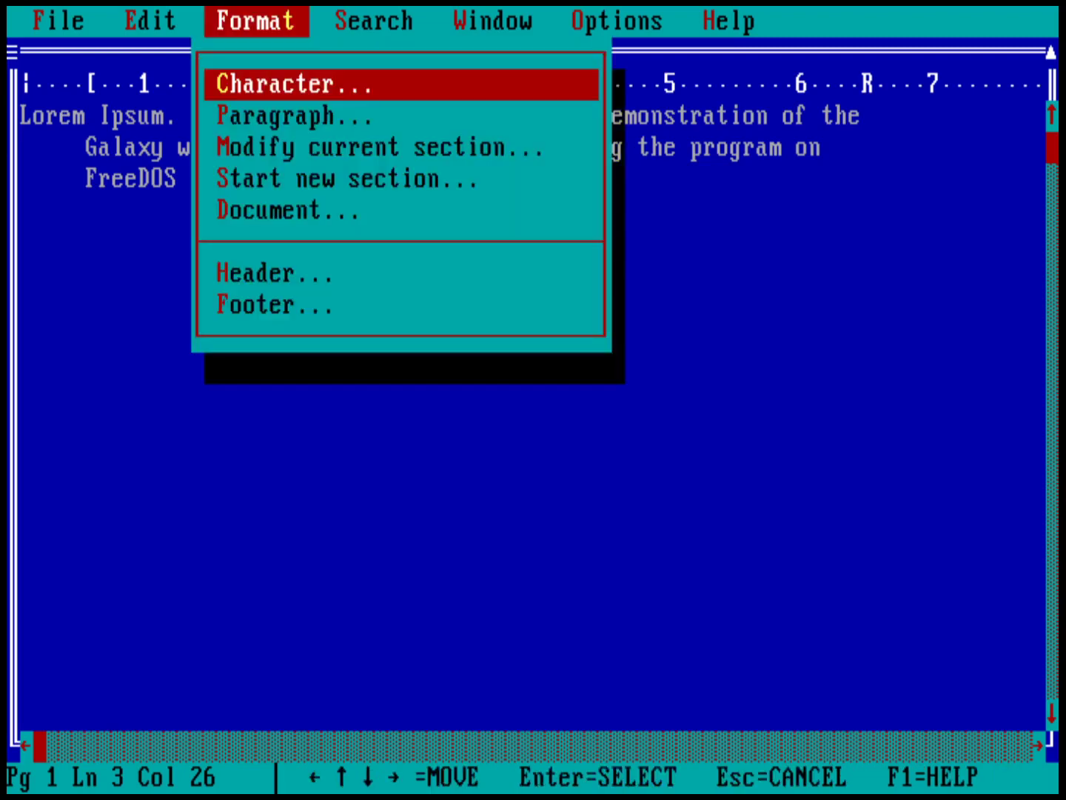
key(Down)
key(Return)
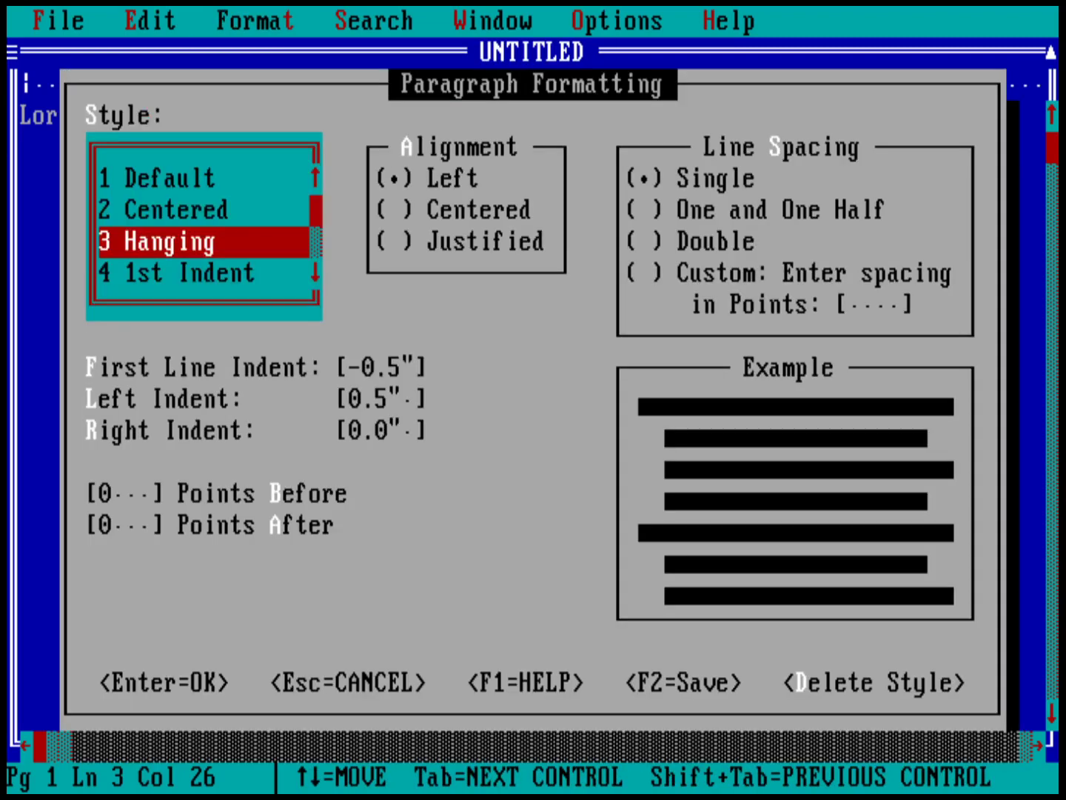
key(Up)
key(Up)
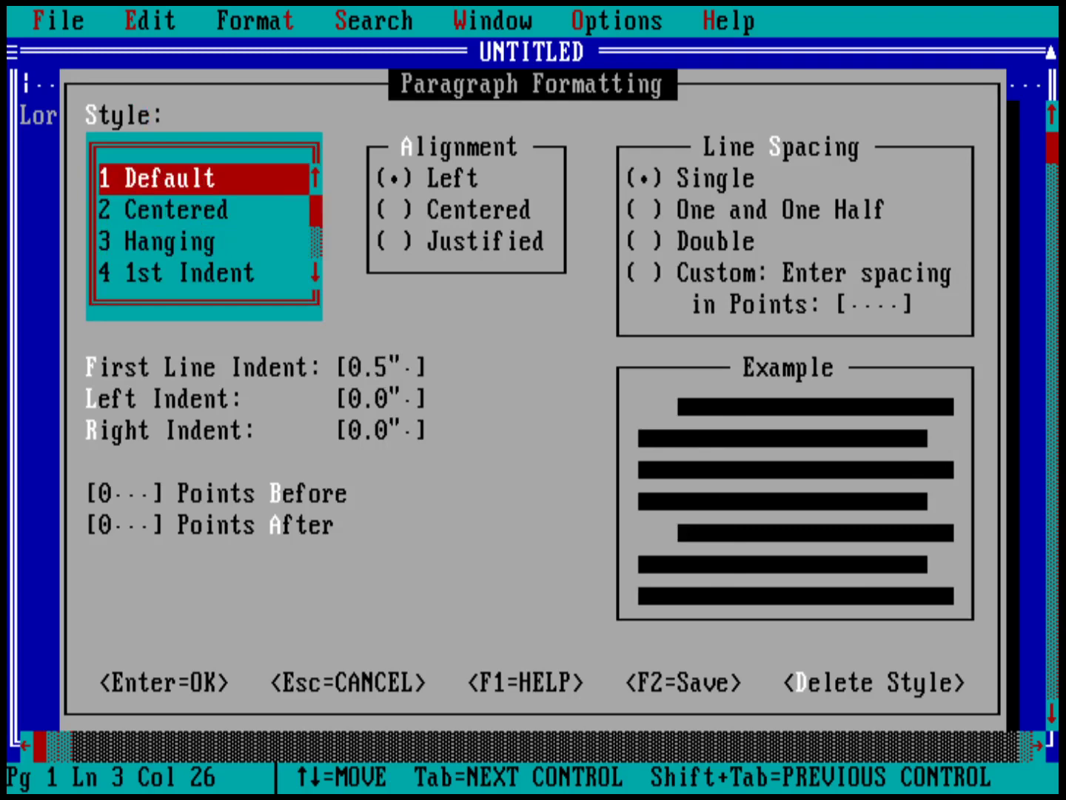
key(Return)
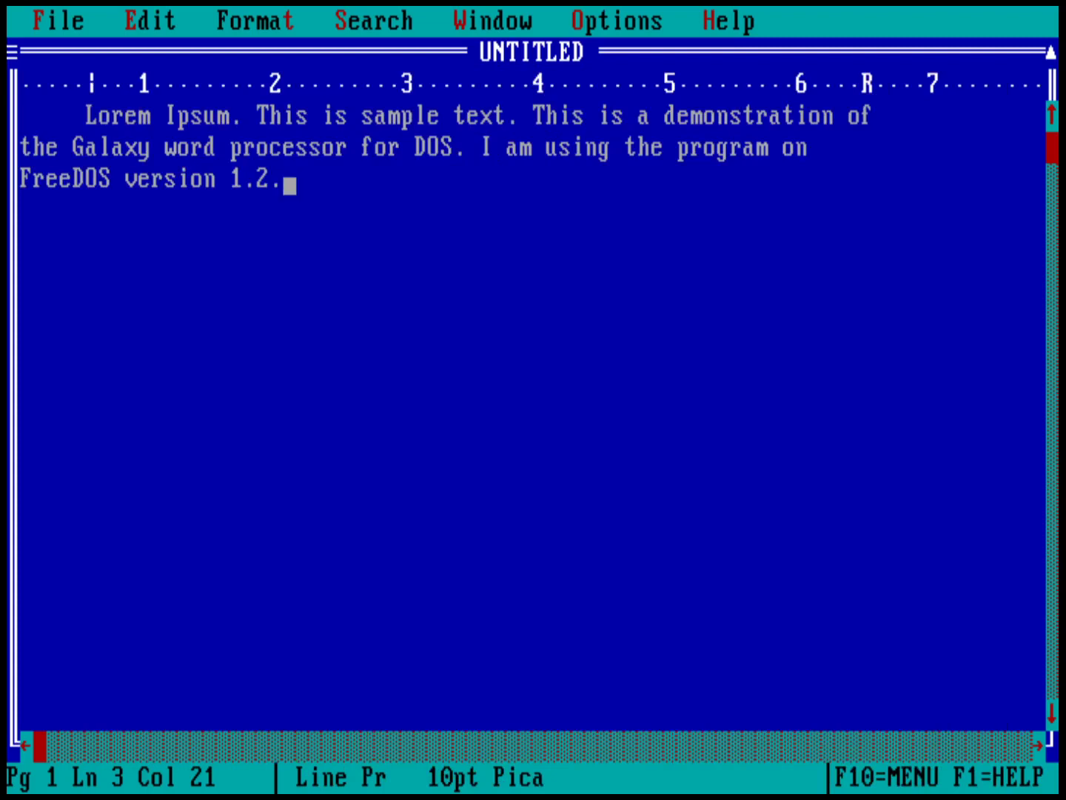
Change the paragraph's First Line Indent from 0.5" to 0.0
key(alt+t)
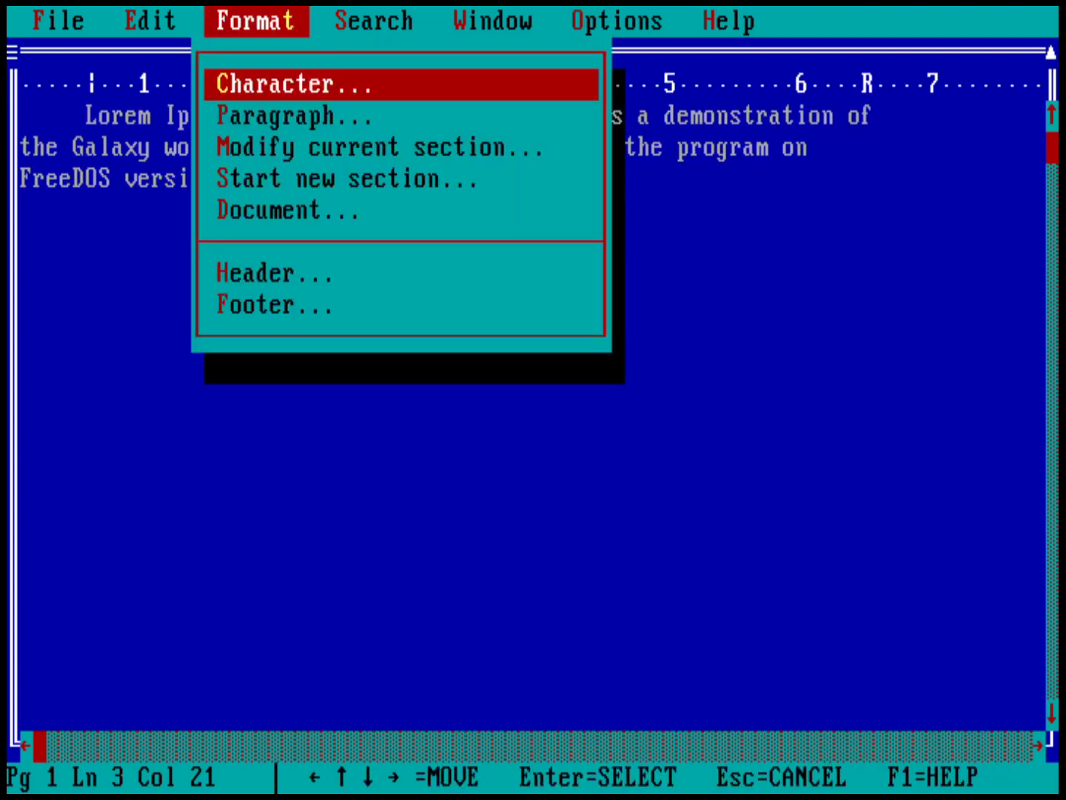
key(Down)
key(Return)
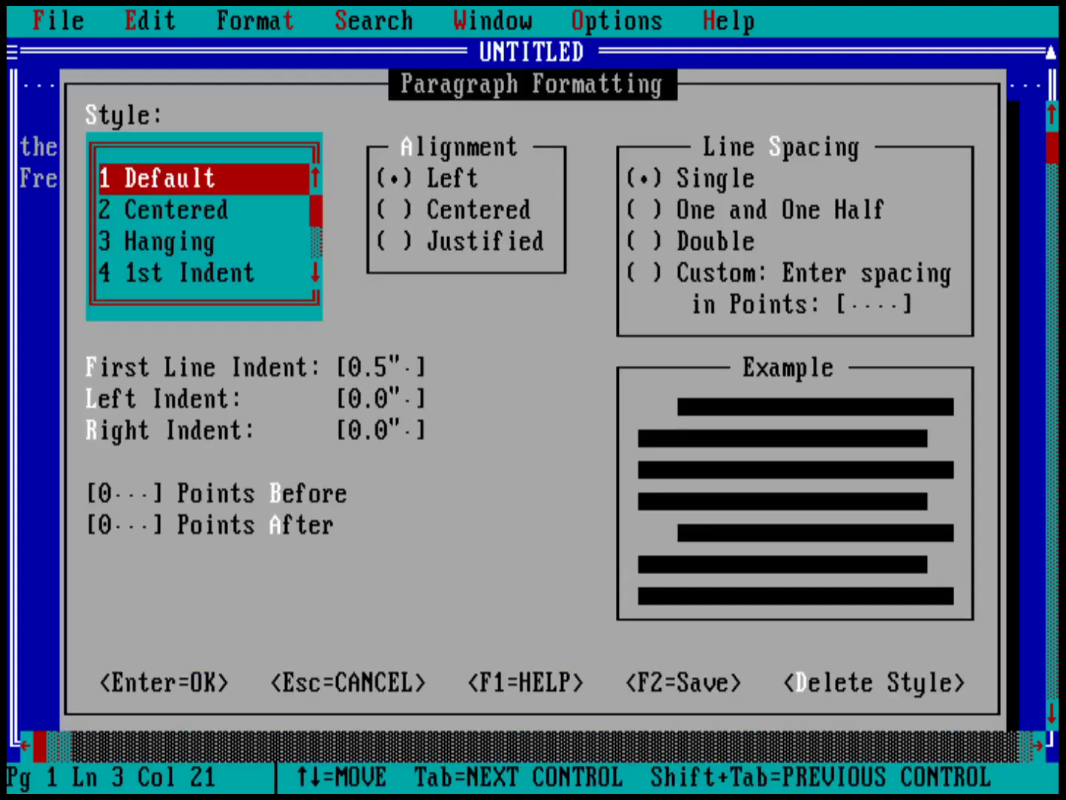
key(Tab)
key(Tab)
key(Tab)
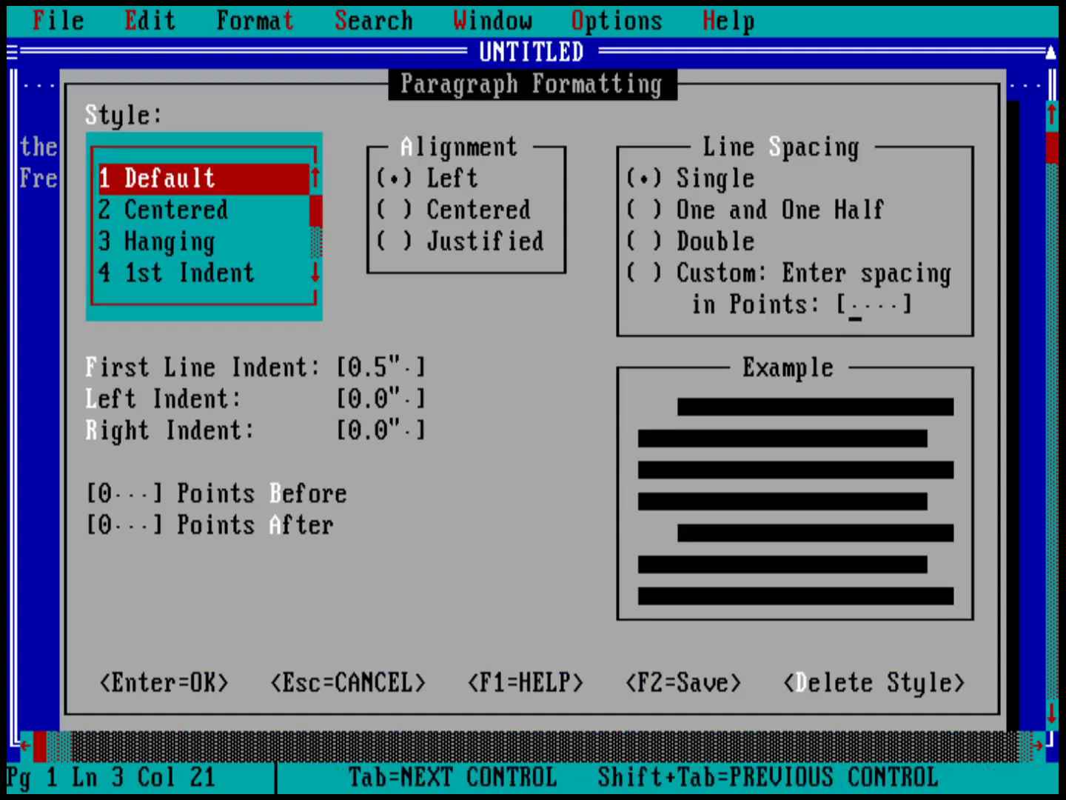
key(Tab)
key(Tab)
key(Right)
key(Right)
key(BackSpace)
text(0)
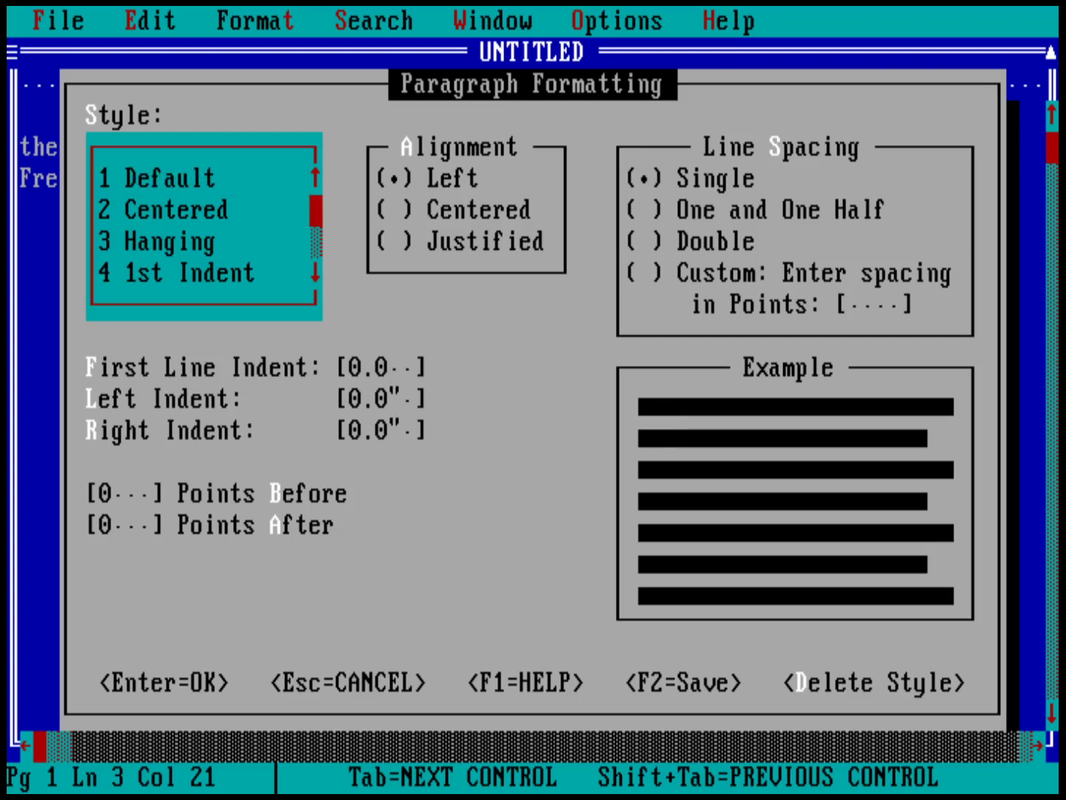
key(Return)
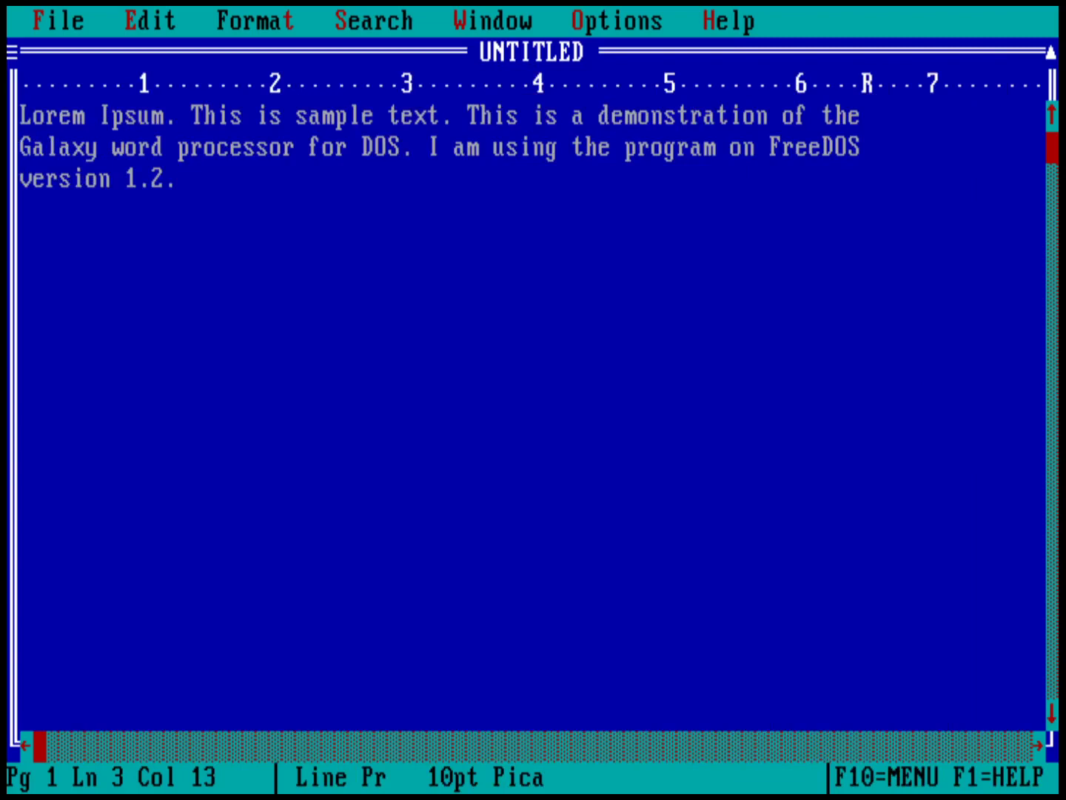
Select the word 'Galaxy' at the start of line two and bring up the Format menu
key(Up)
key(Left)
key(Left)
key(Left)
key(Left)
key(Left)
key(Left)
key(Left)
key(Left)
key(Left)
key(Left)
key(Left)
key(Left)
key(shift+Right)
key(shift+Right)
key(shift+Right)
key(shift+Right)
key(shift+Right)
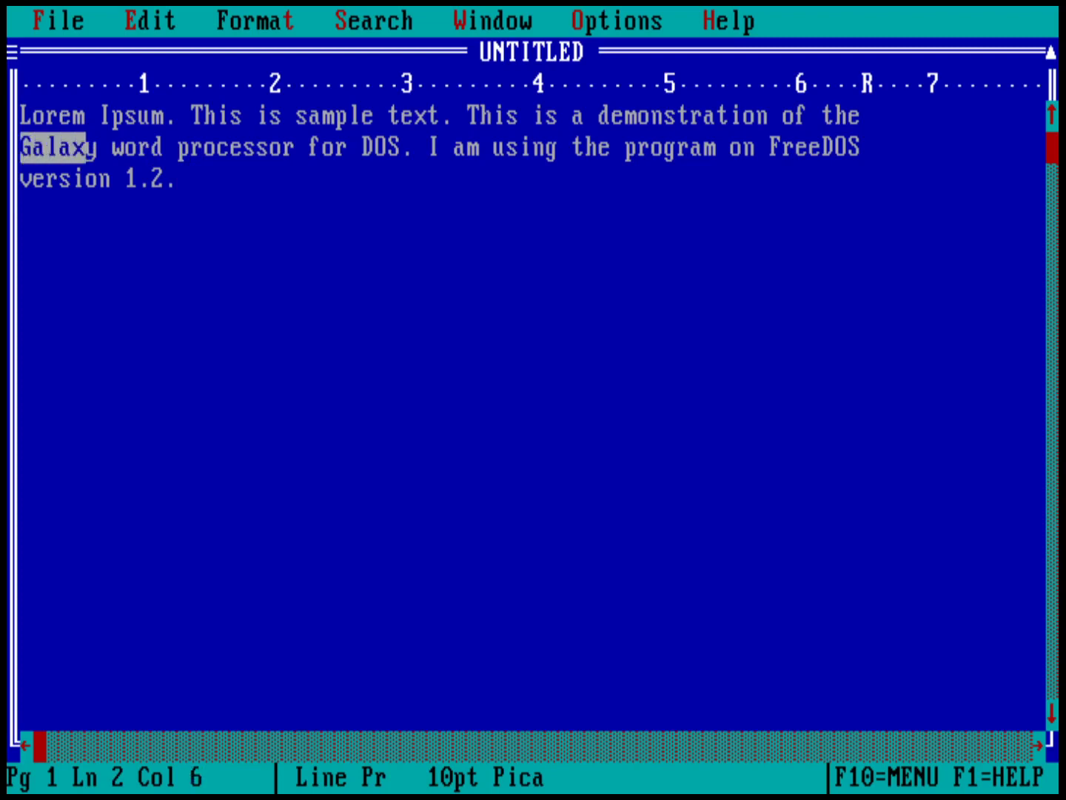
key(shift+Right)
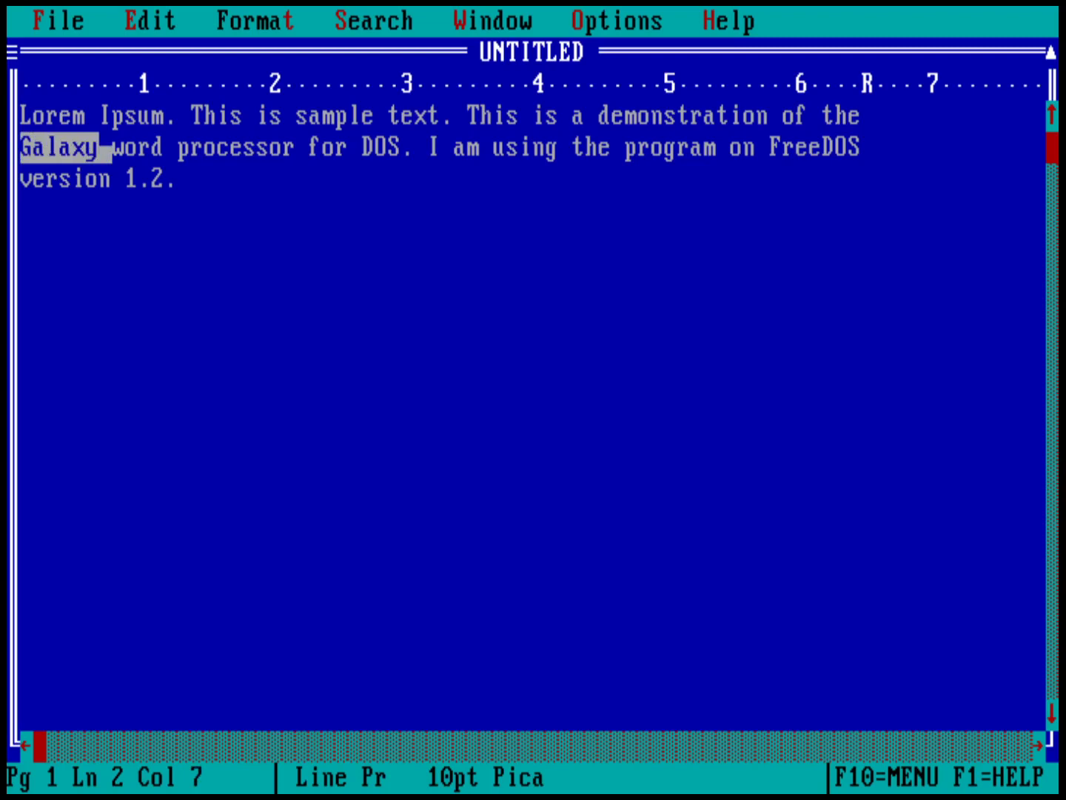
key(shift+Up)
key(shift+Down)
key(shift+Down)
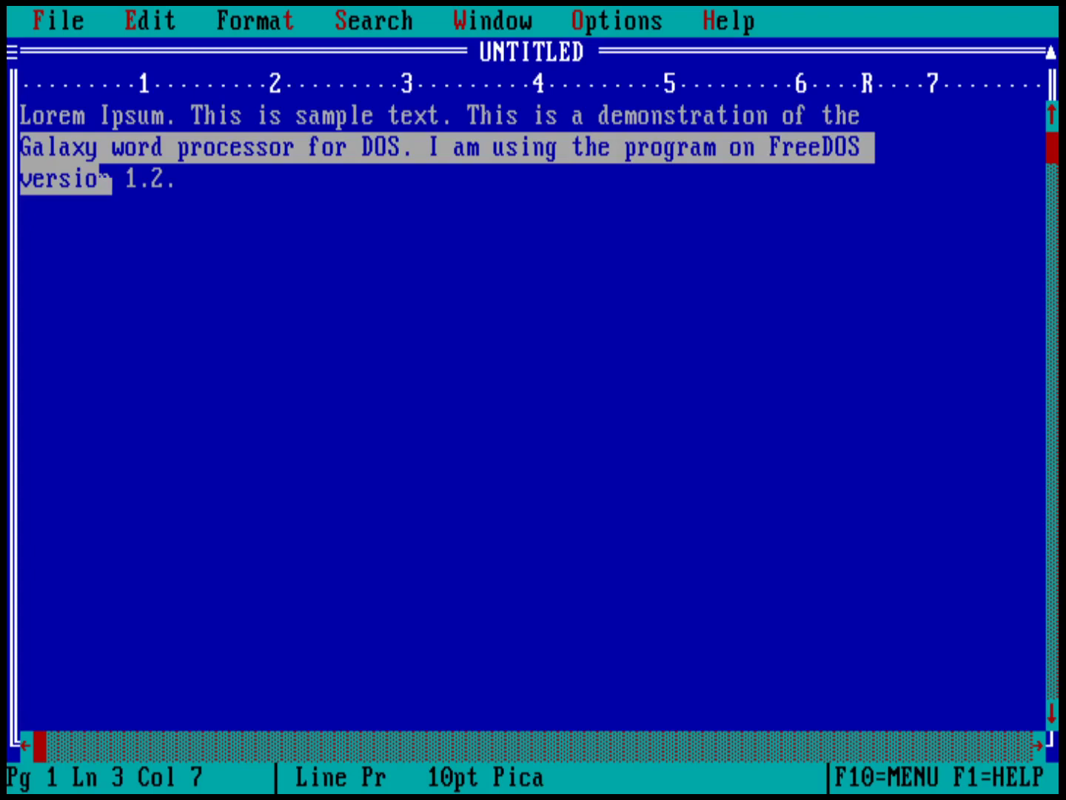
key(shift+Up)
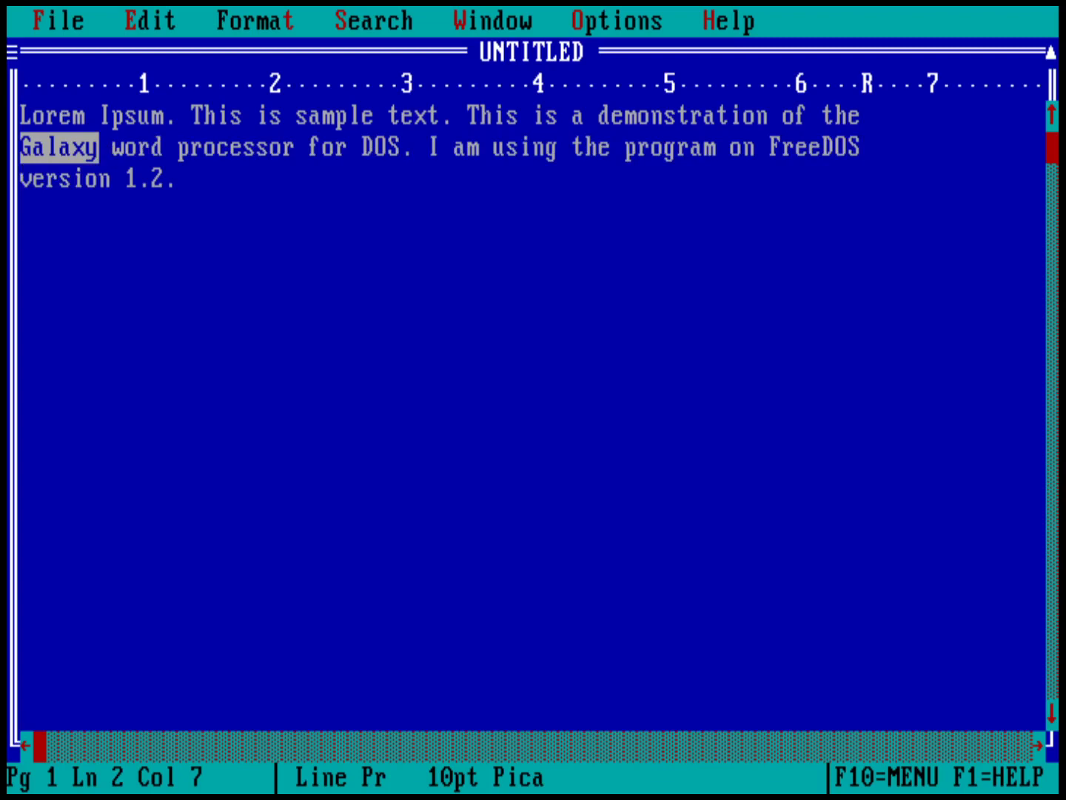
key(alt+t)
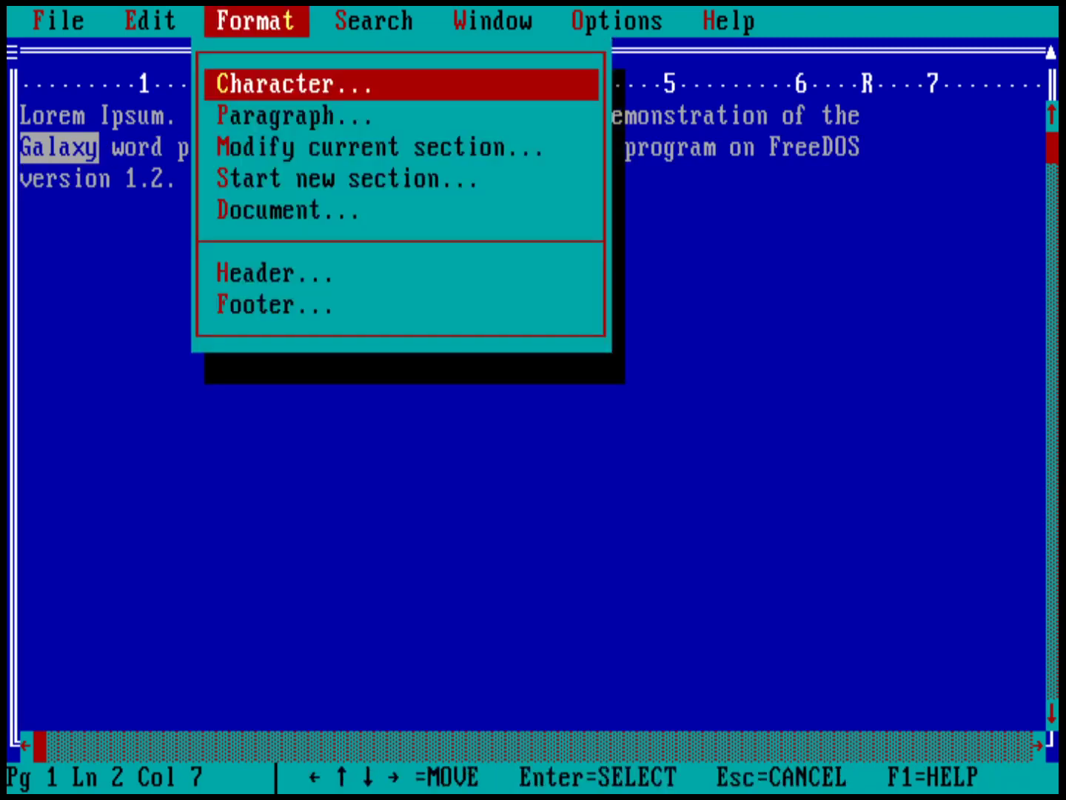
In Character formatting, preview Bold Italic, Superscript, Subscript and Headline, then return to Body Text
key(Return)
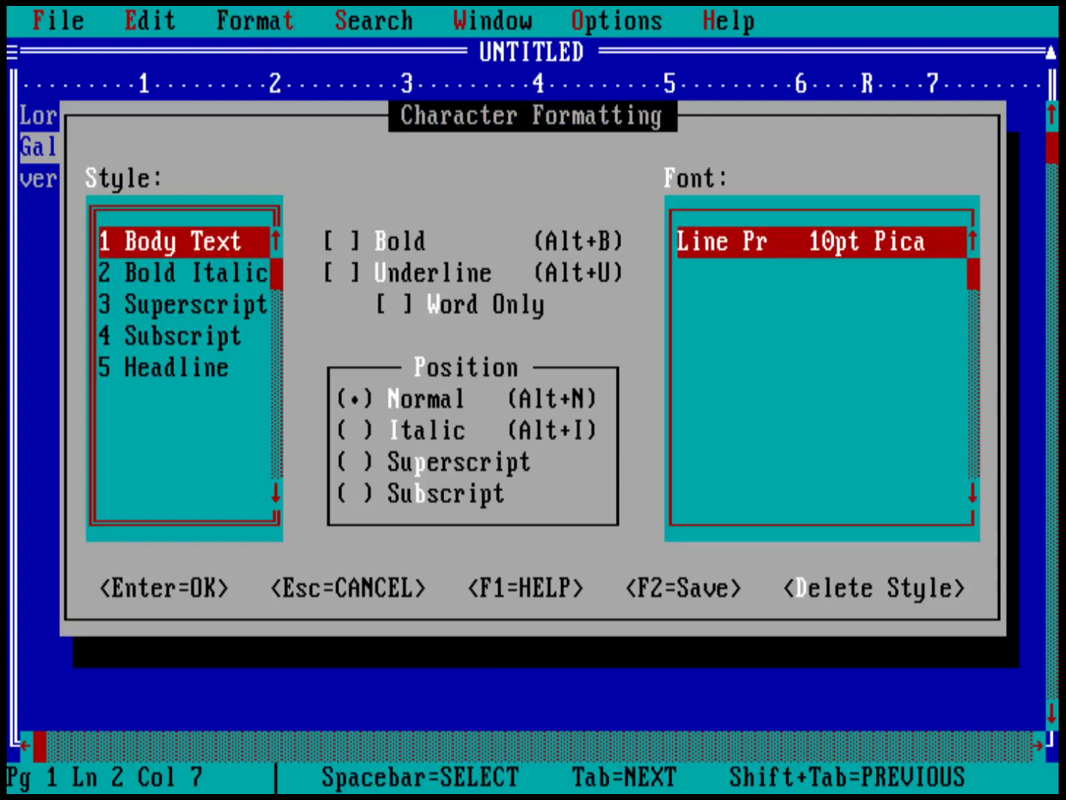
click(183, 273)
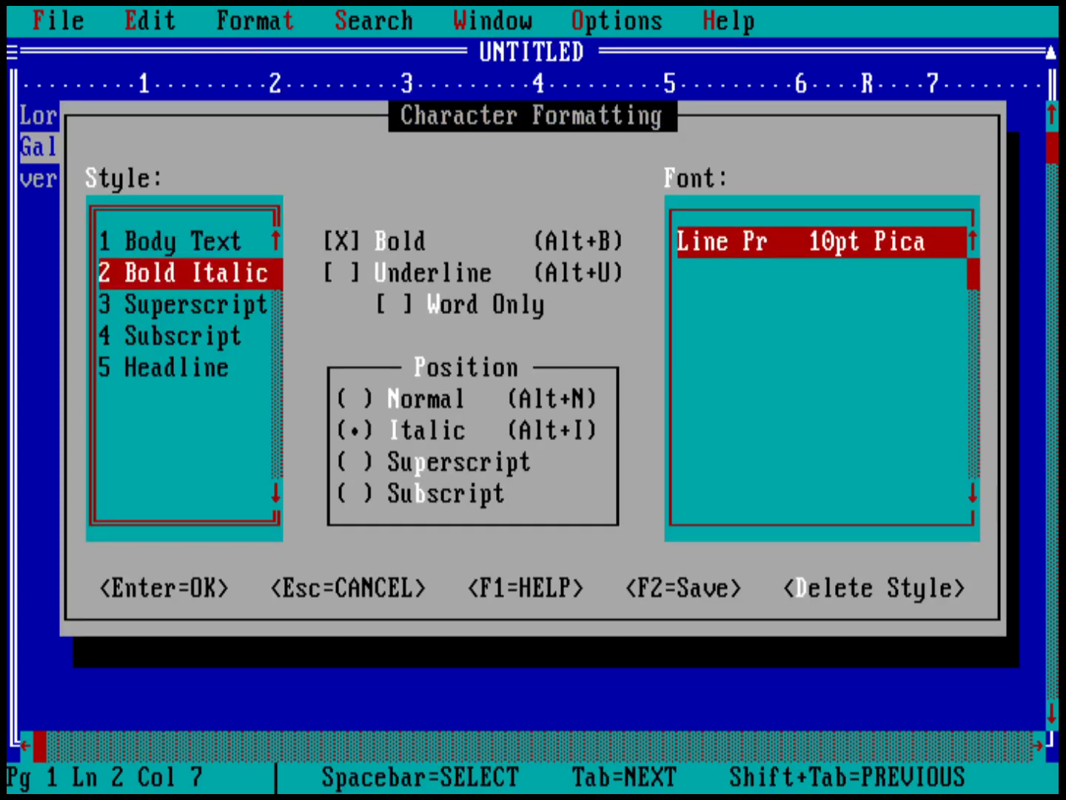
click(183, 304)
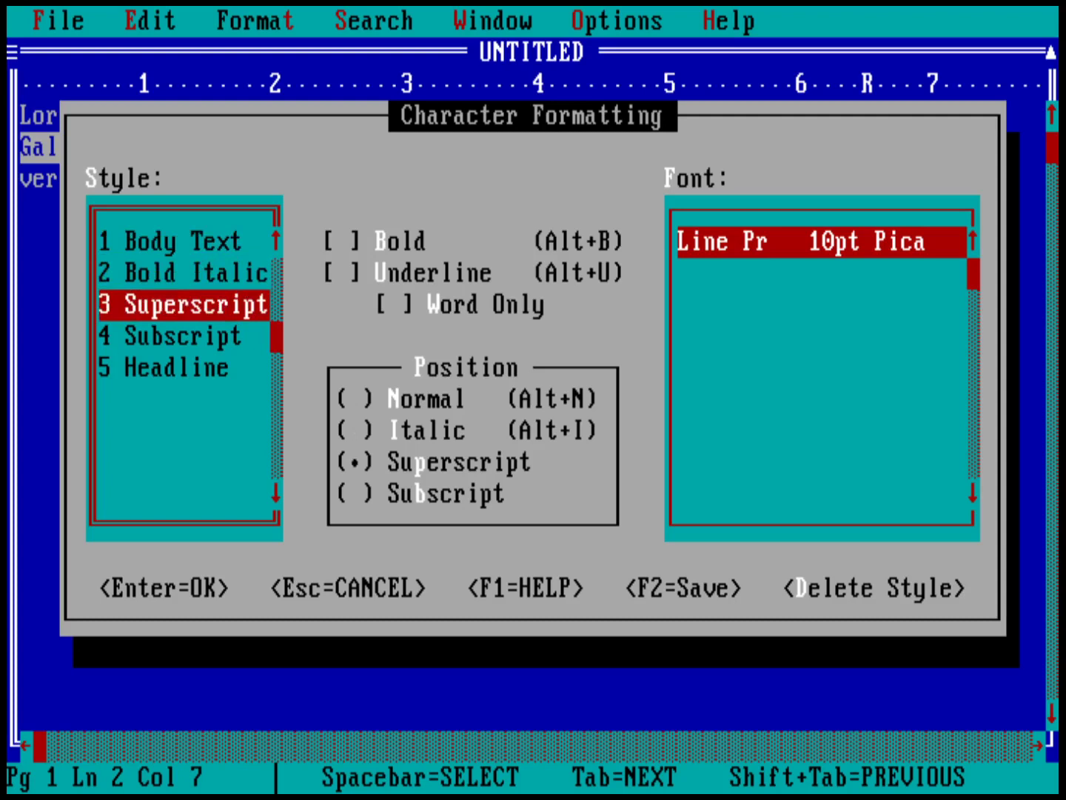
click(183, 336)
click(183, 368)
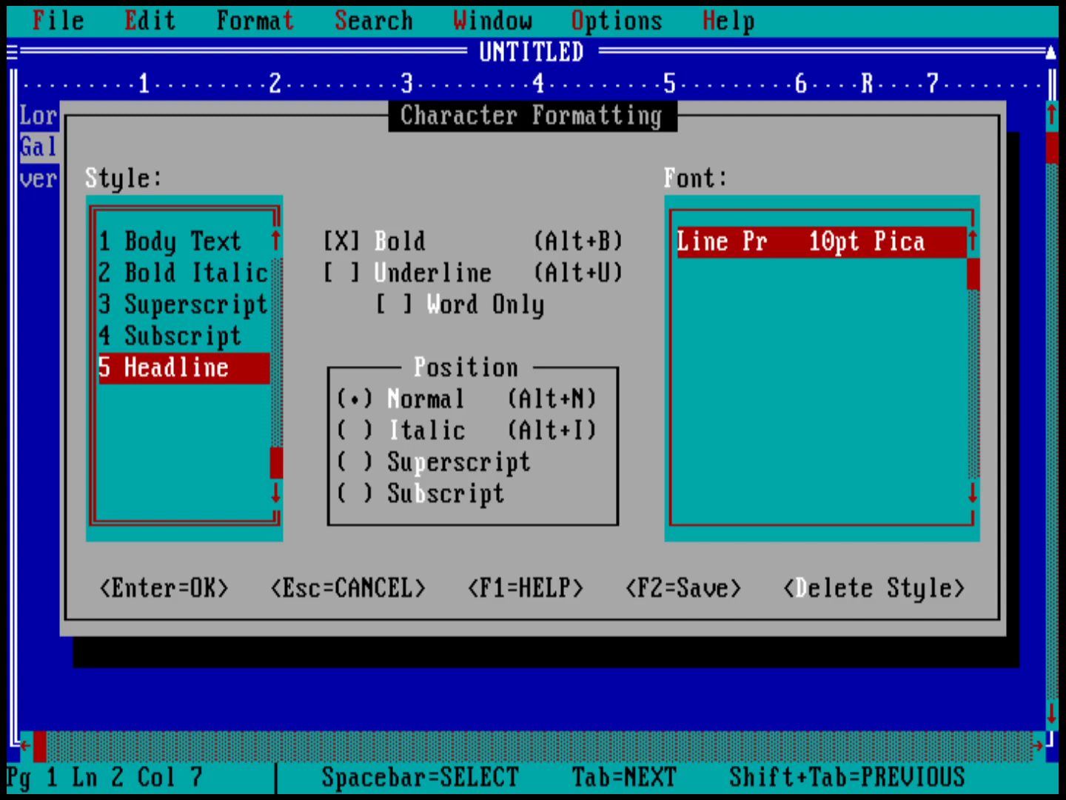
click(183, 336)
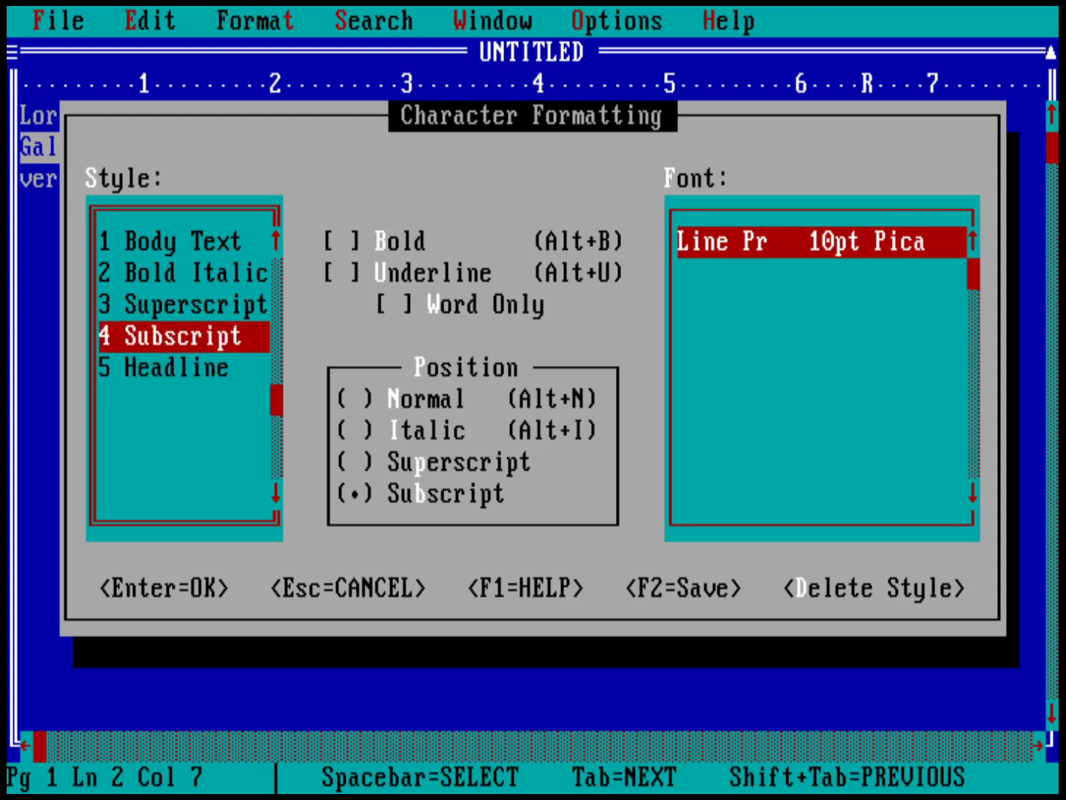
click(183, 305)
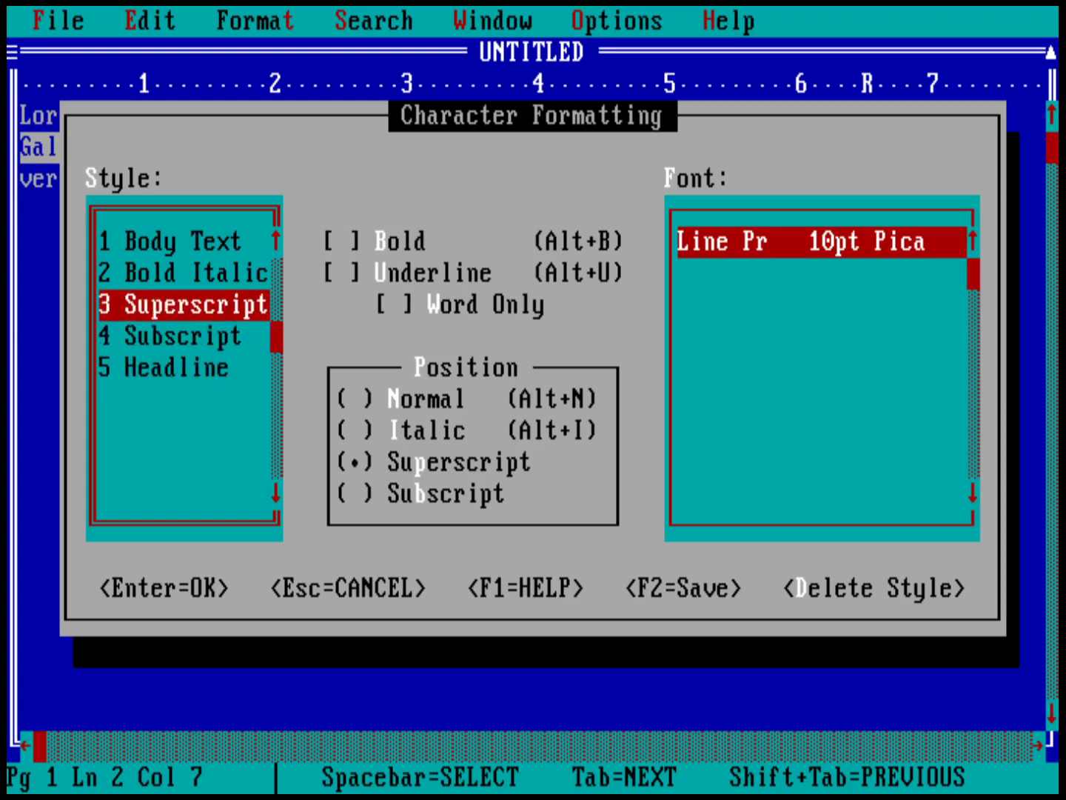
click(183, 273)
click(183, 242)
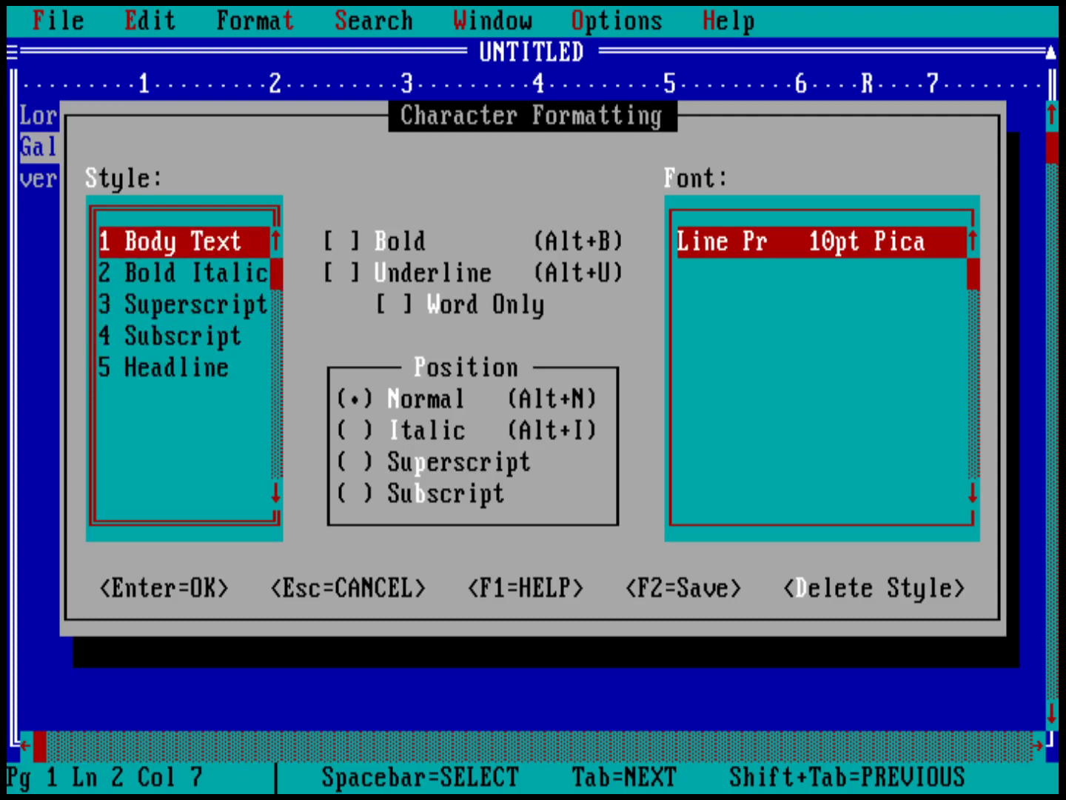
Check Bold and apply it to 'Galaxy'
key(Tab)
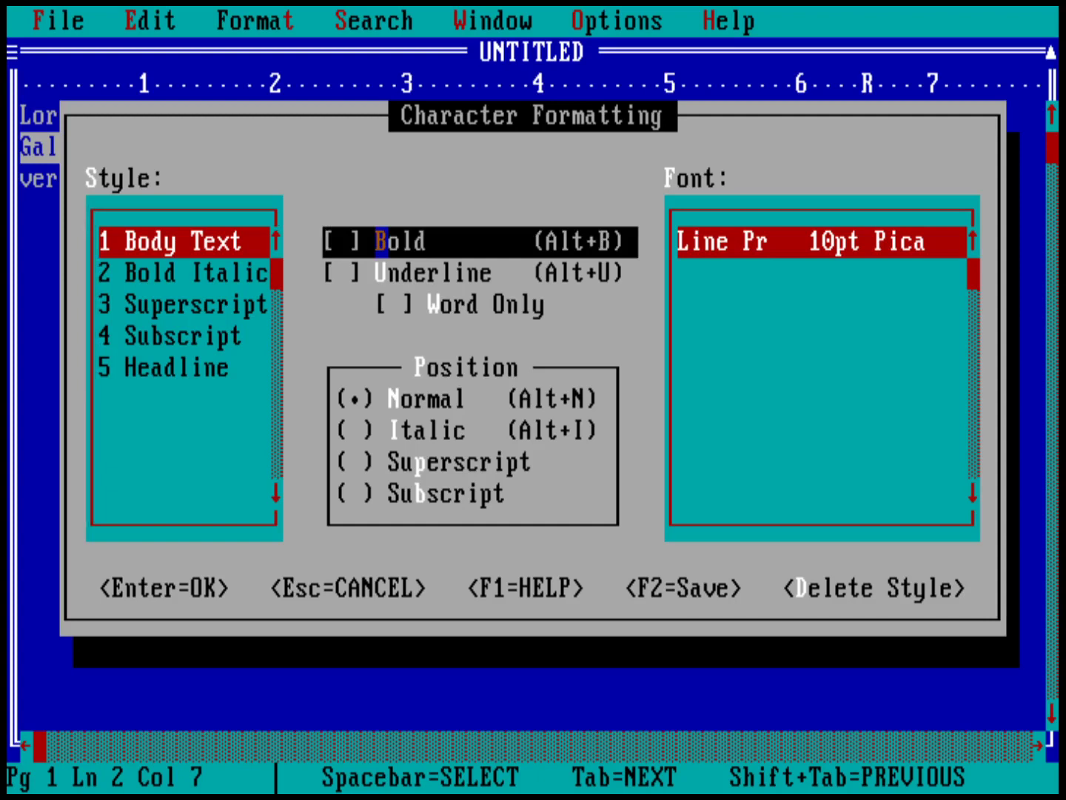
key(space)
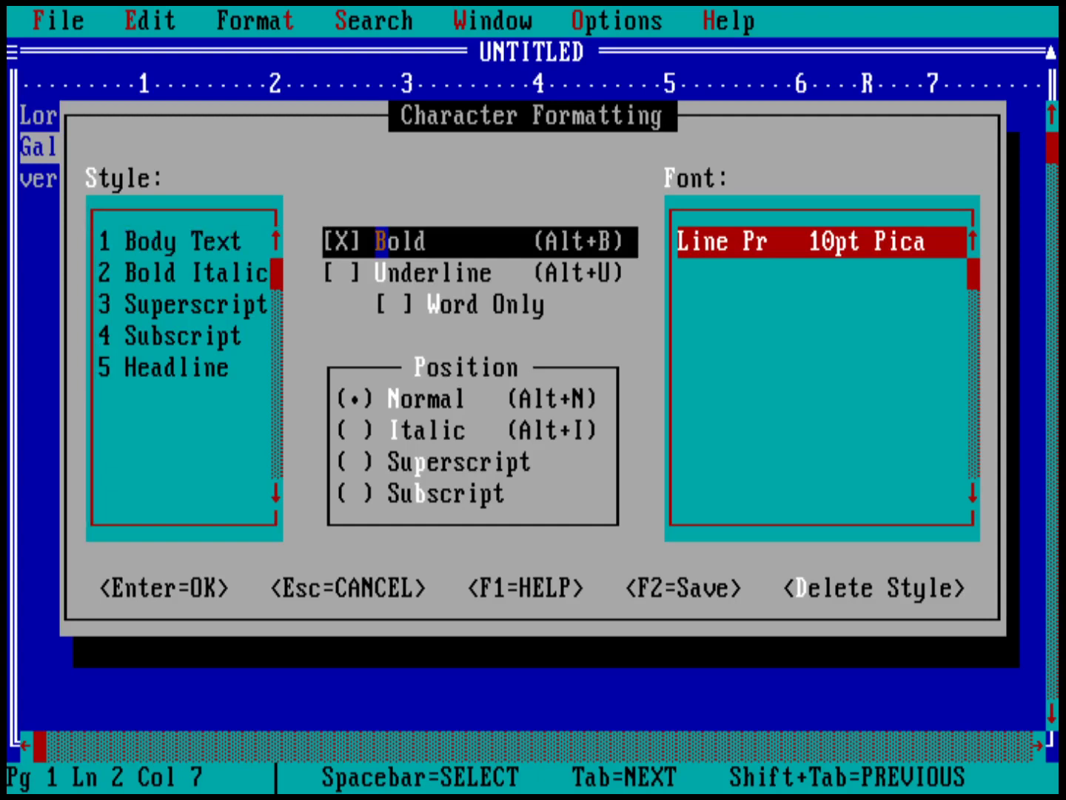
key(Return)
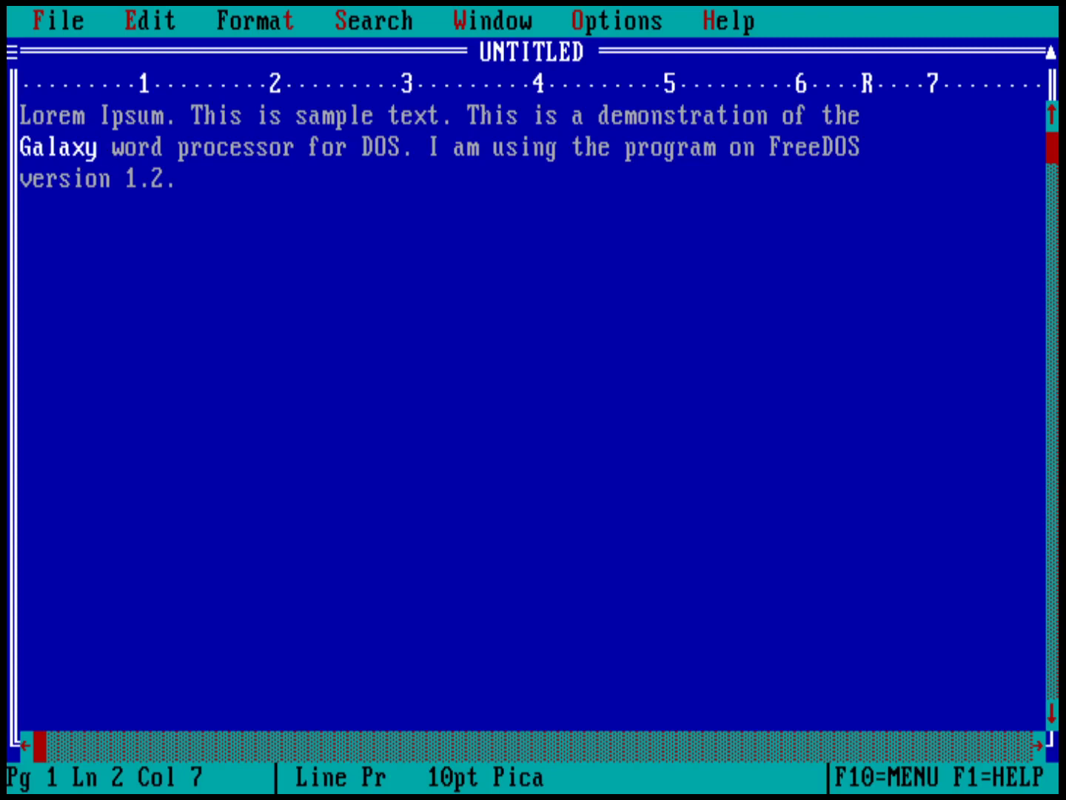
Place the caret inside the word 'FreeDOS' at the end of line two
key(End)
key(Left)
key(Left)
key(Left)
key(Right)
key(Right)
key(shift+Left)
key(shift+Left)
key(shift+Left)
key(shift+Left)
key(shift+Left)
key(shift+Left)
key(shift+Left)
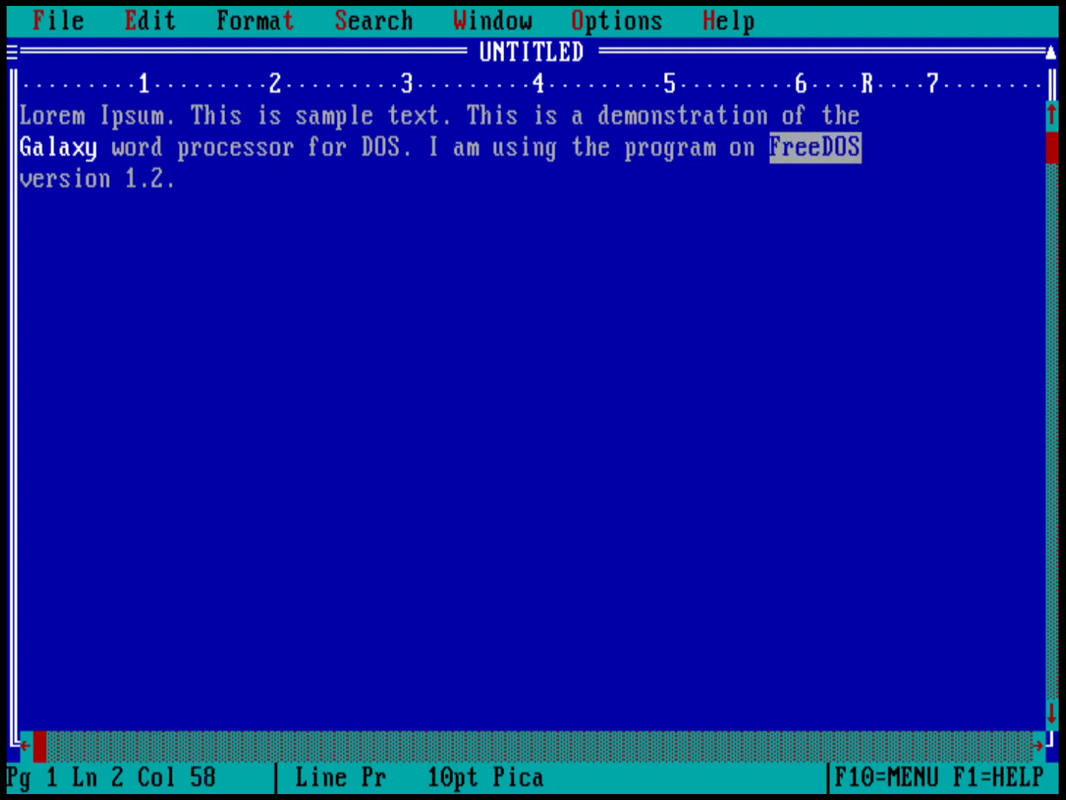
key(Left)
key(Right)
key(Right)
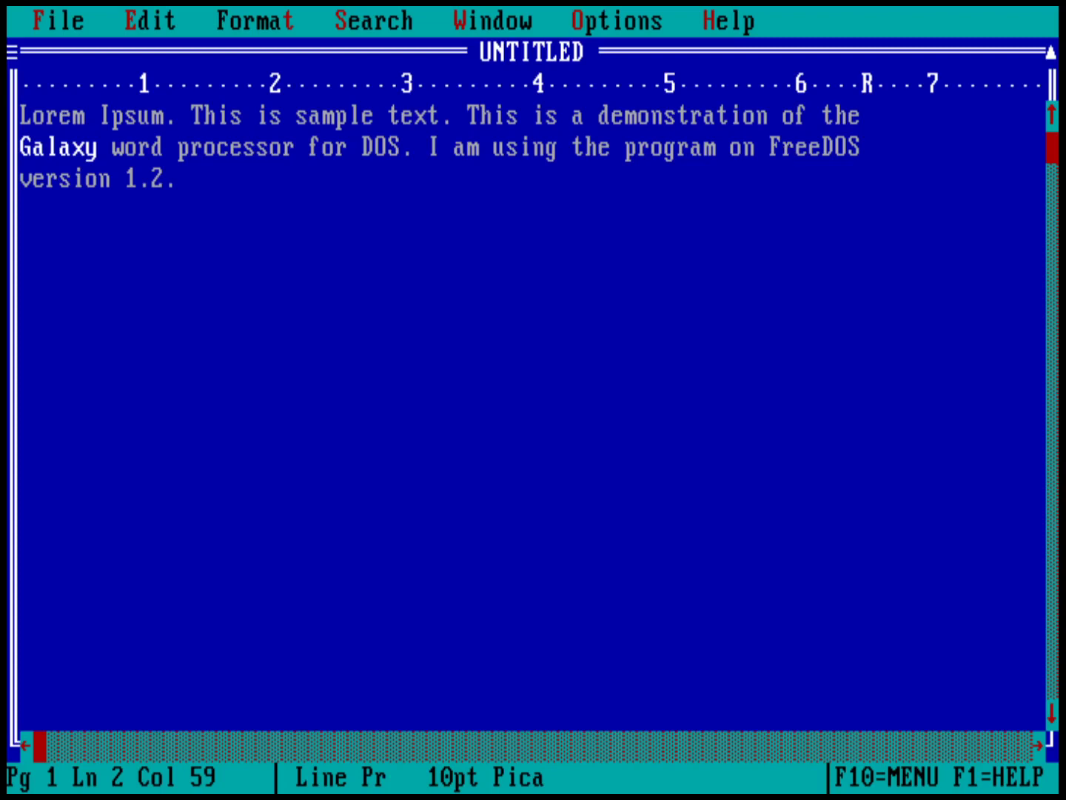
Try Edit > Select Sentence on the FreeDOS sentence, then clear the selection
key(alt+e)
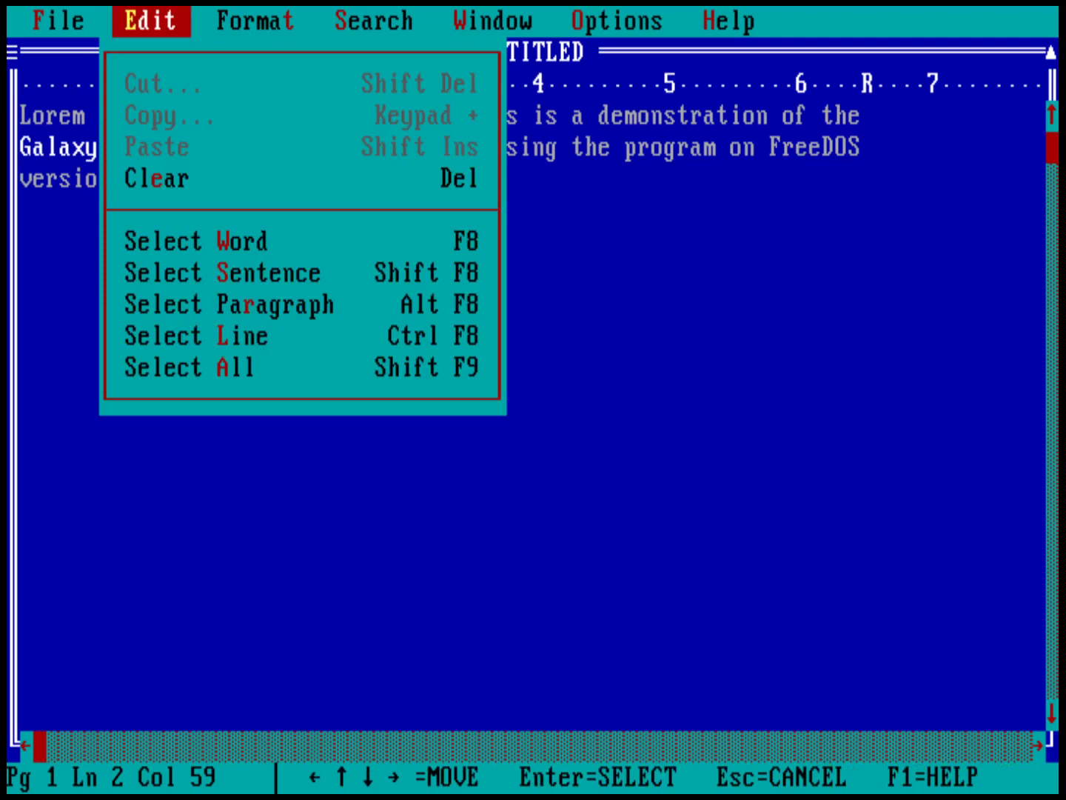
key(Down)
key(Down)
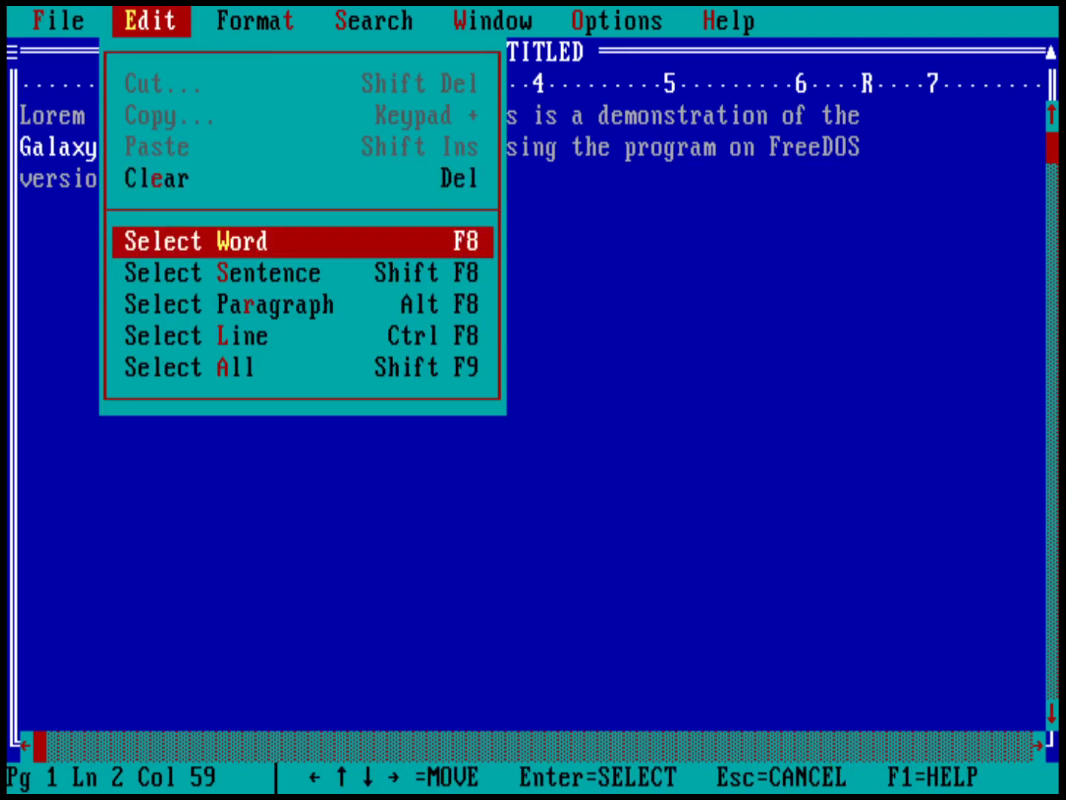
key(Down)
key(Down)
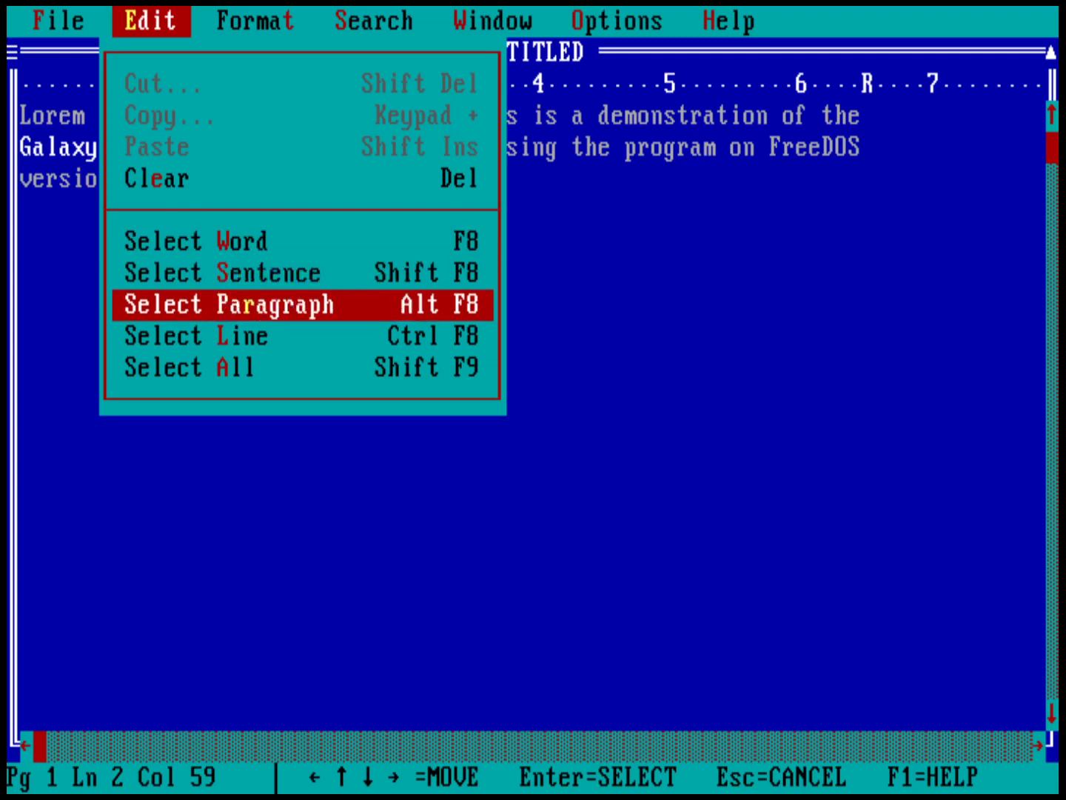
key(Down)
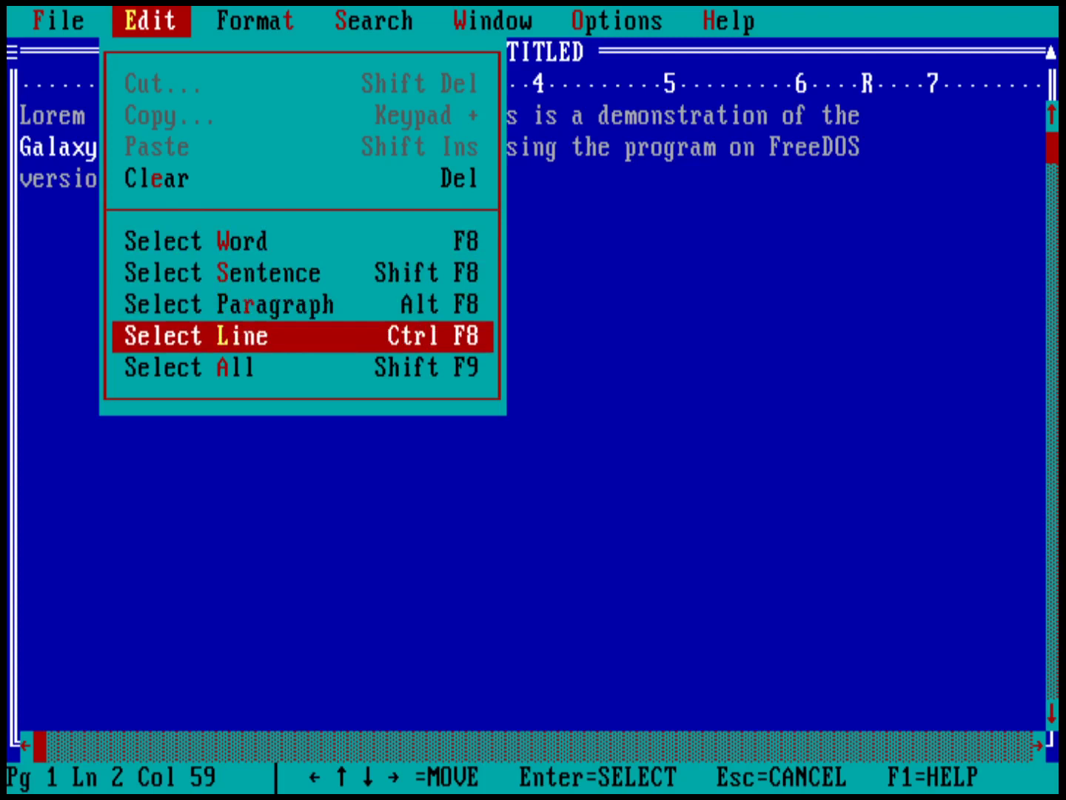
key(Up)
key(Up)
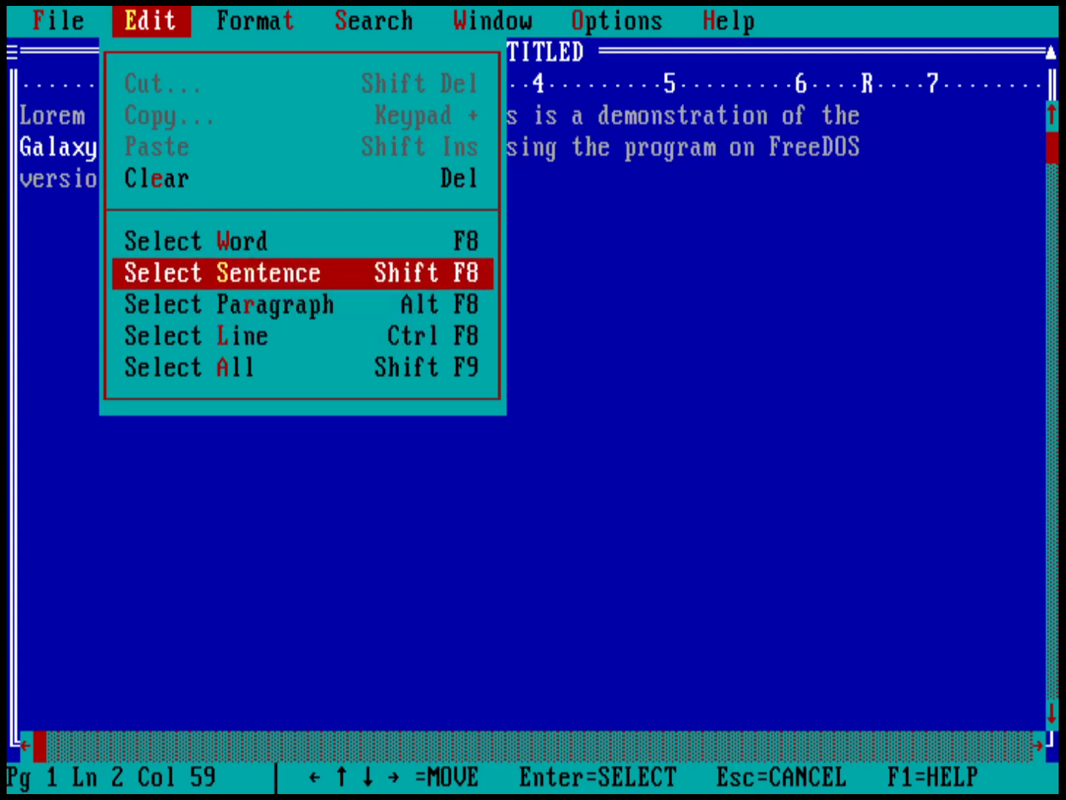
key(Return)
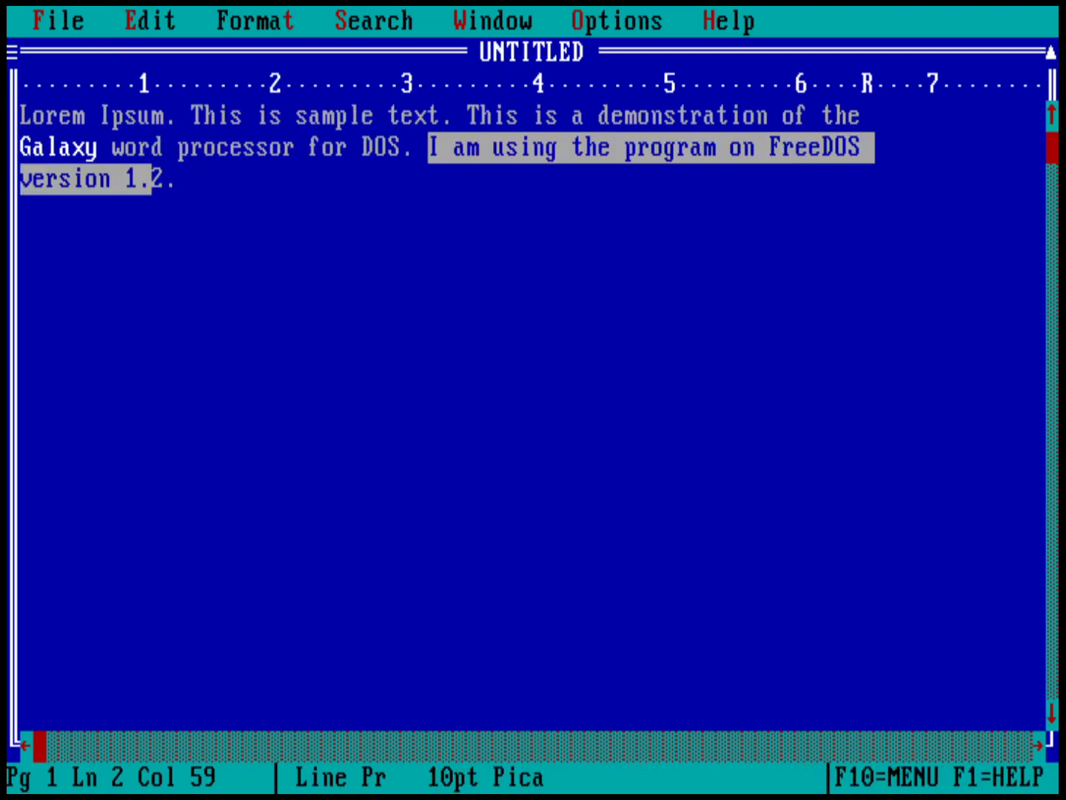
key(Up)
key(Down)
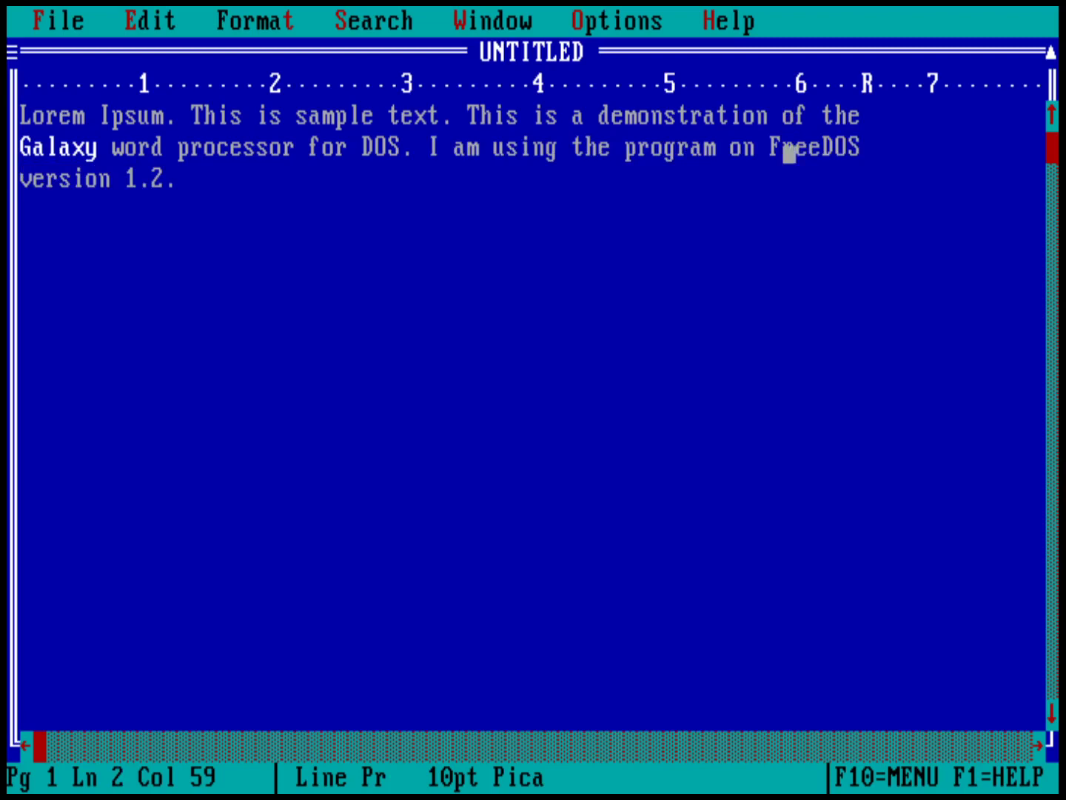
Select the word 'FreeDOS' with Edit > Select Word
key(alt+e)
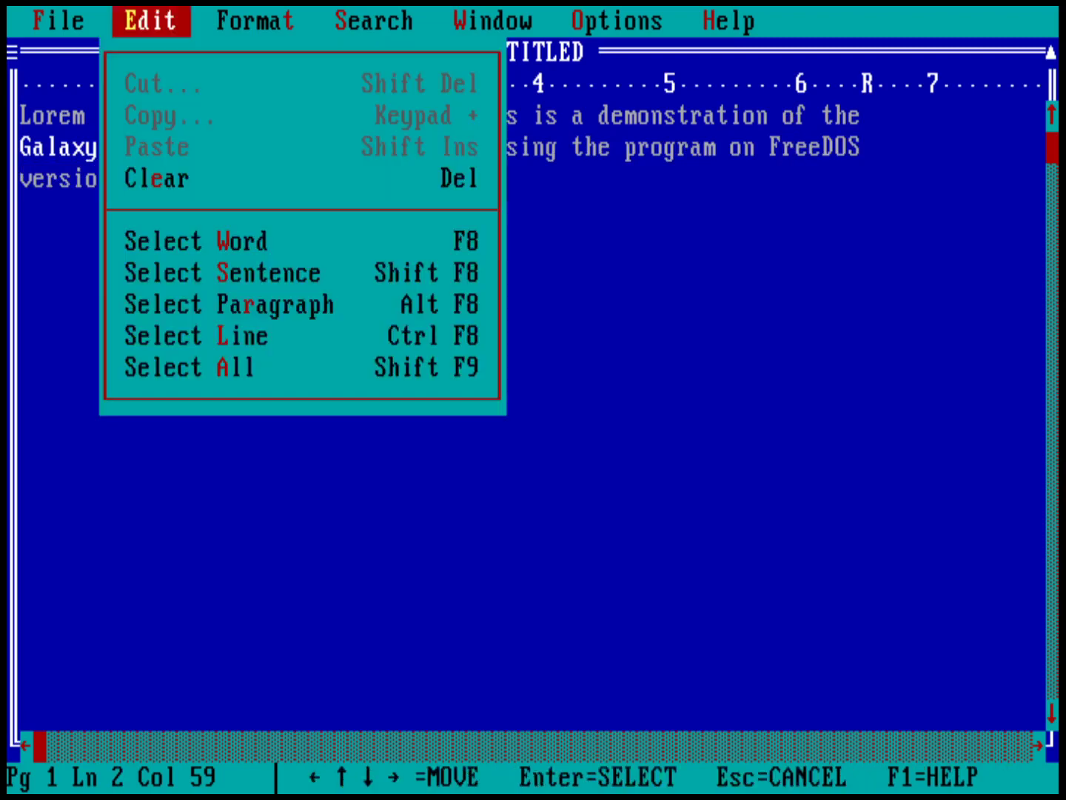
key(Down)
key(Down)
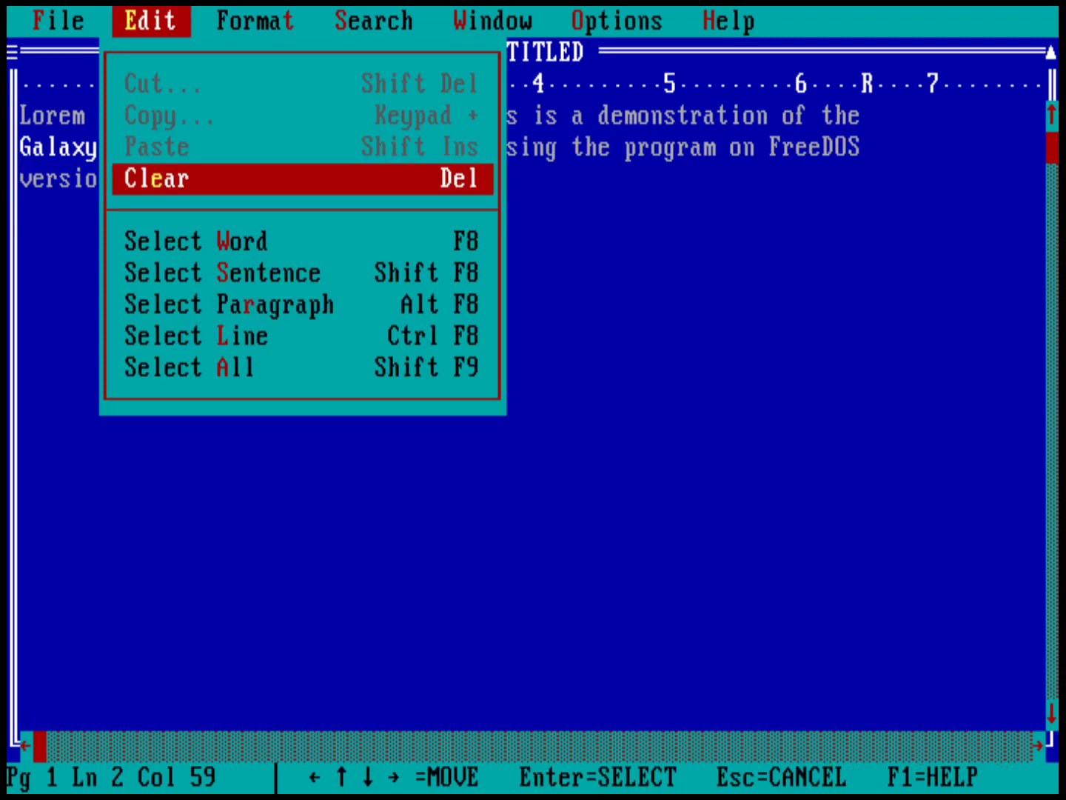
key(Return)
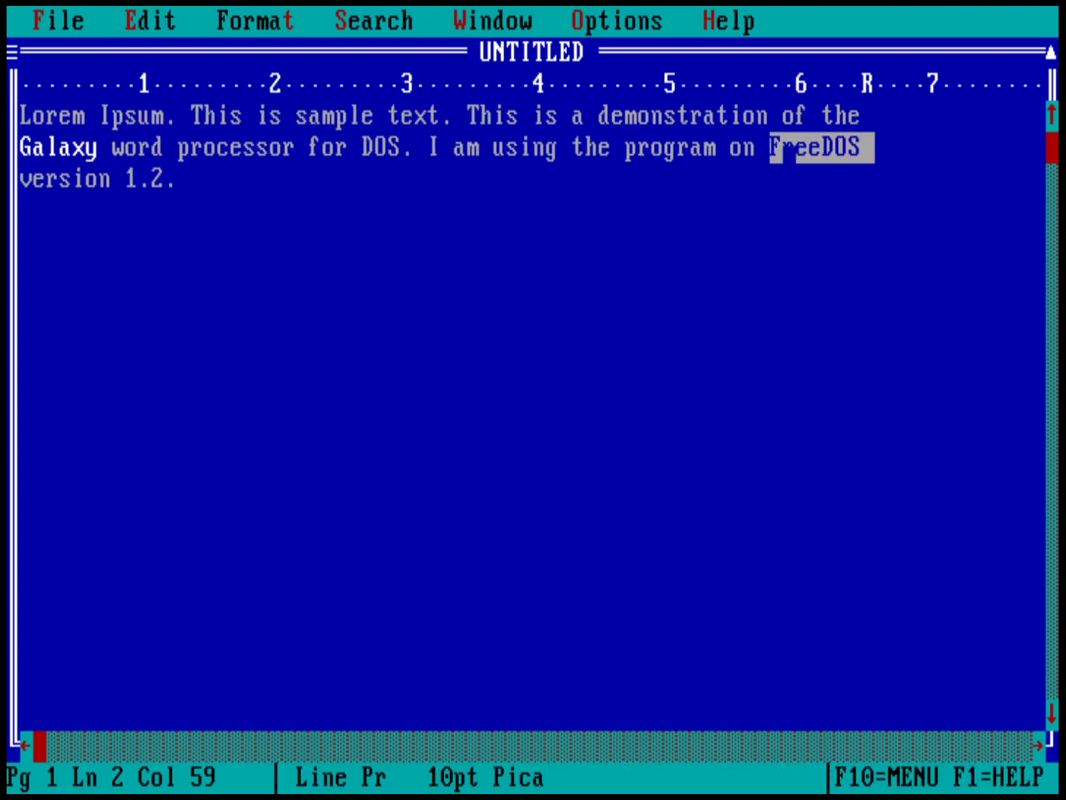
Make 'FreeDOS' italic in Character formatting, keeping the Body Text style
key(alt+t)
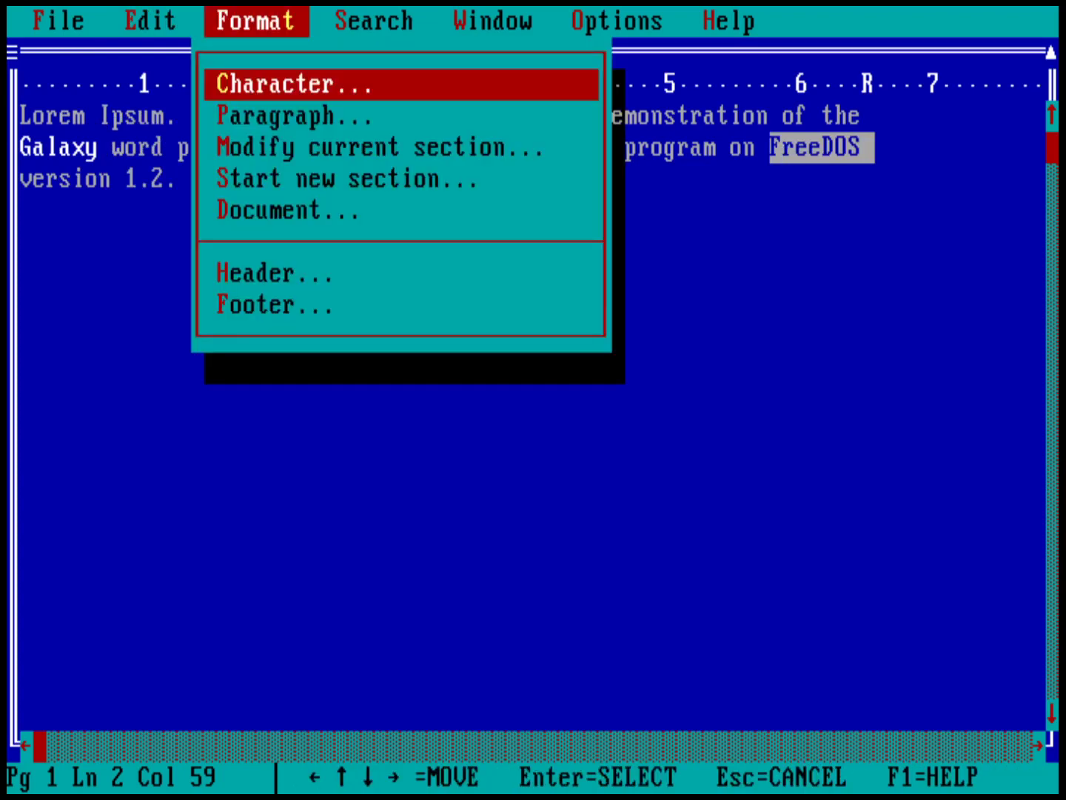
key(Return)
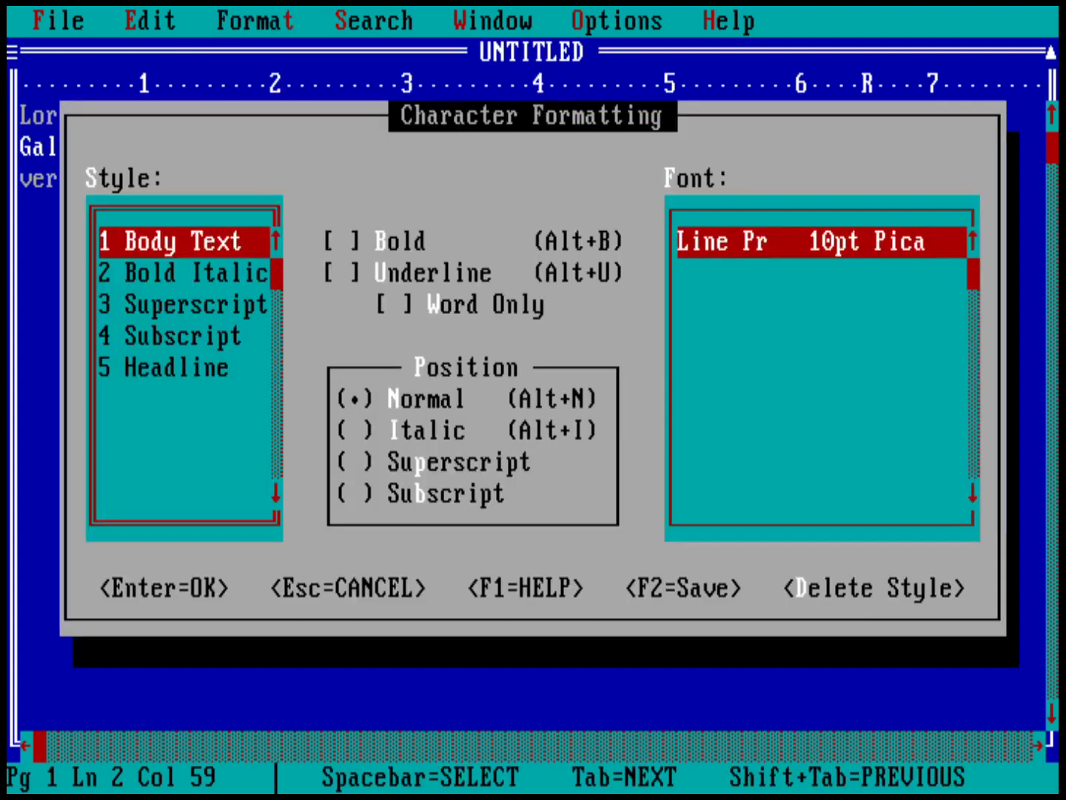
click(184, 272)
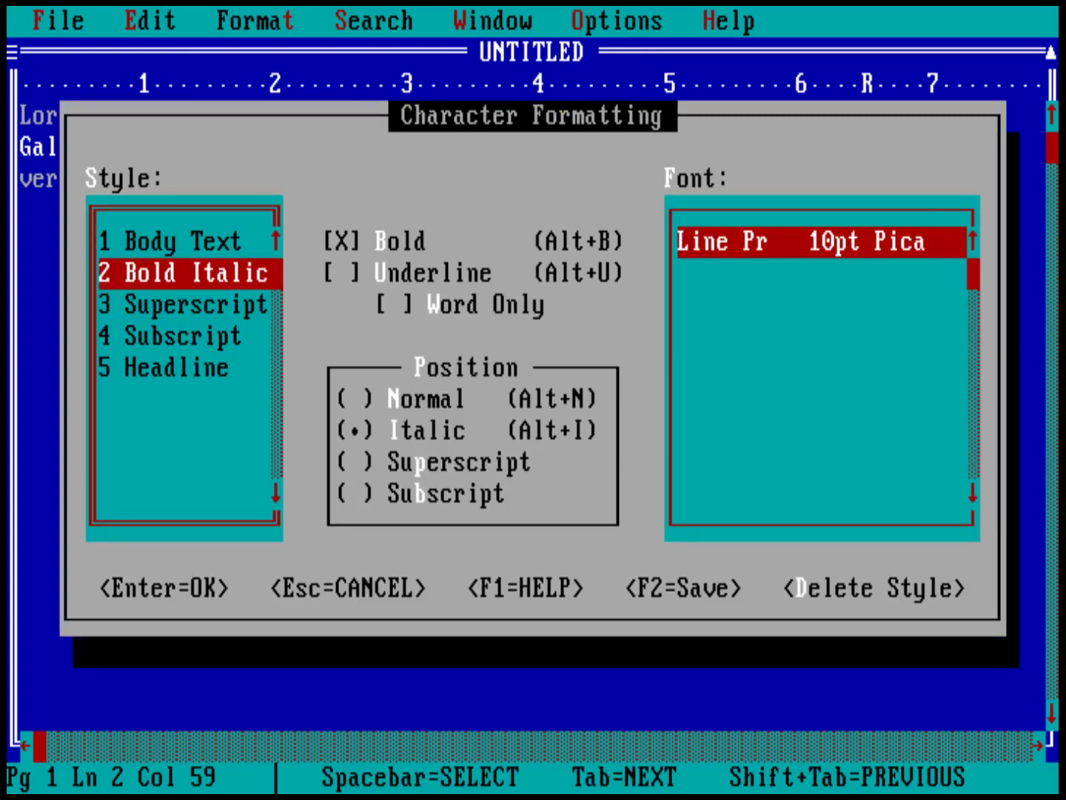
click(183, 242)
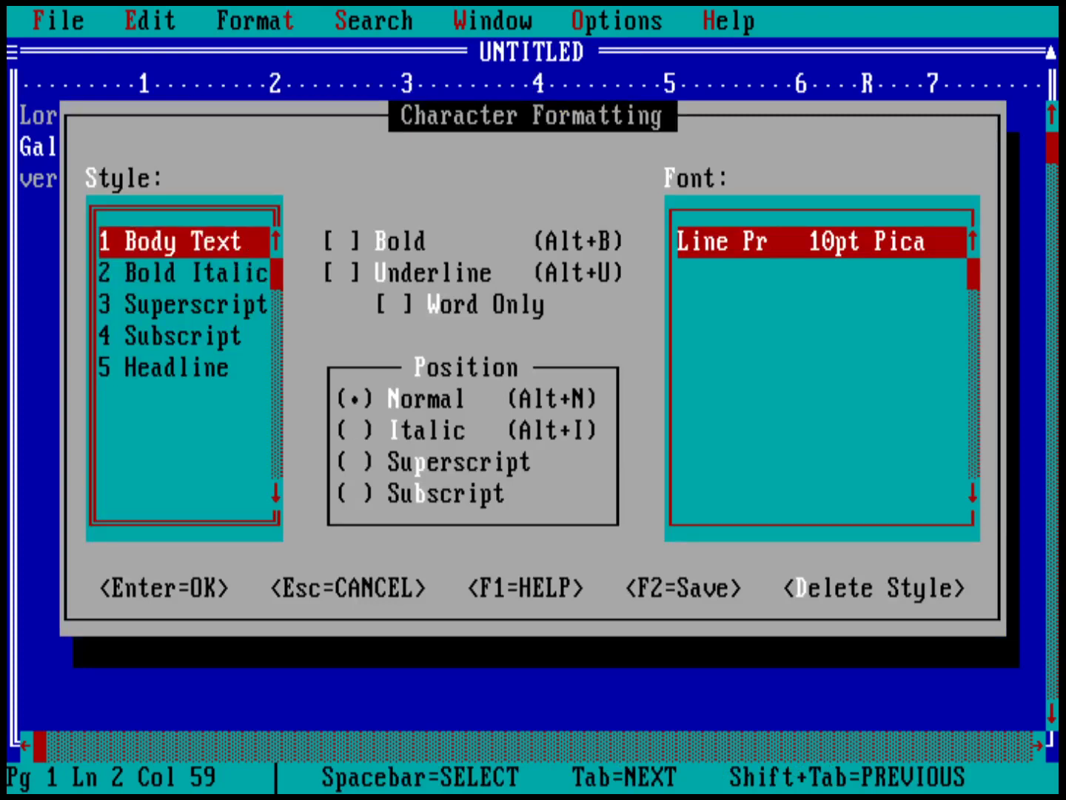
key(Tab)
key(Tab)
key(Tab)
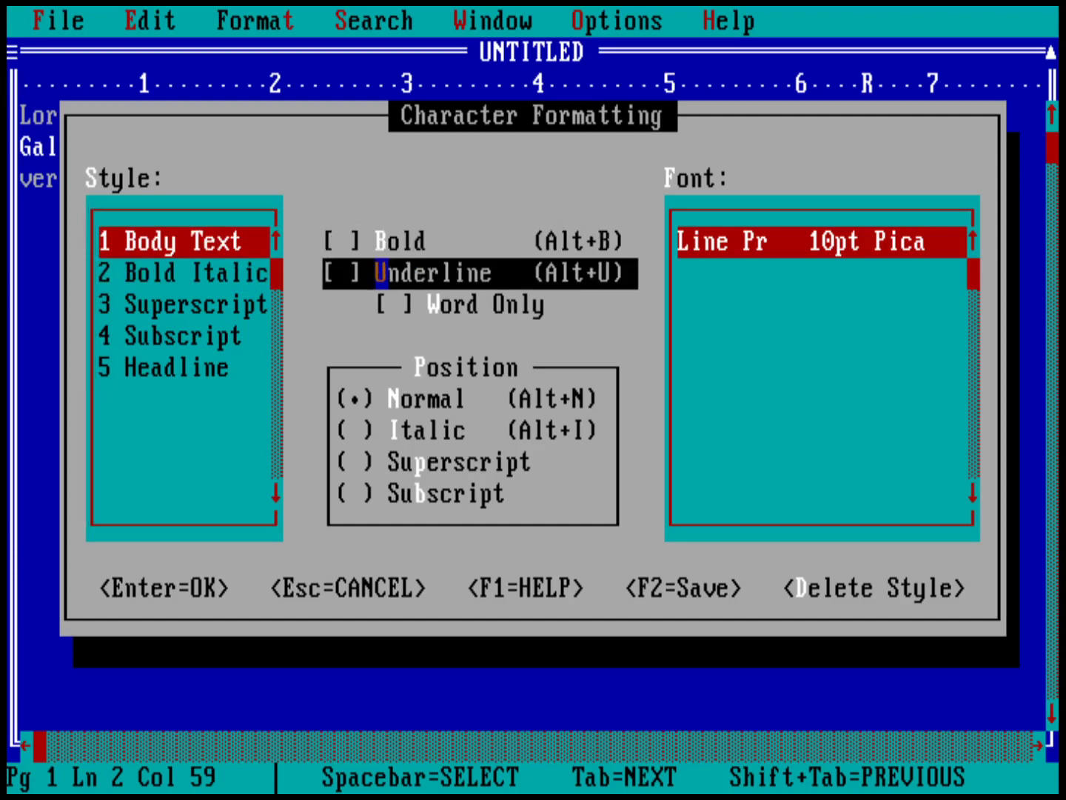
key(Tab)
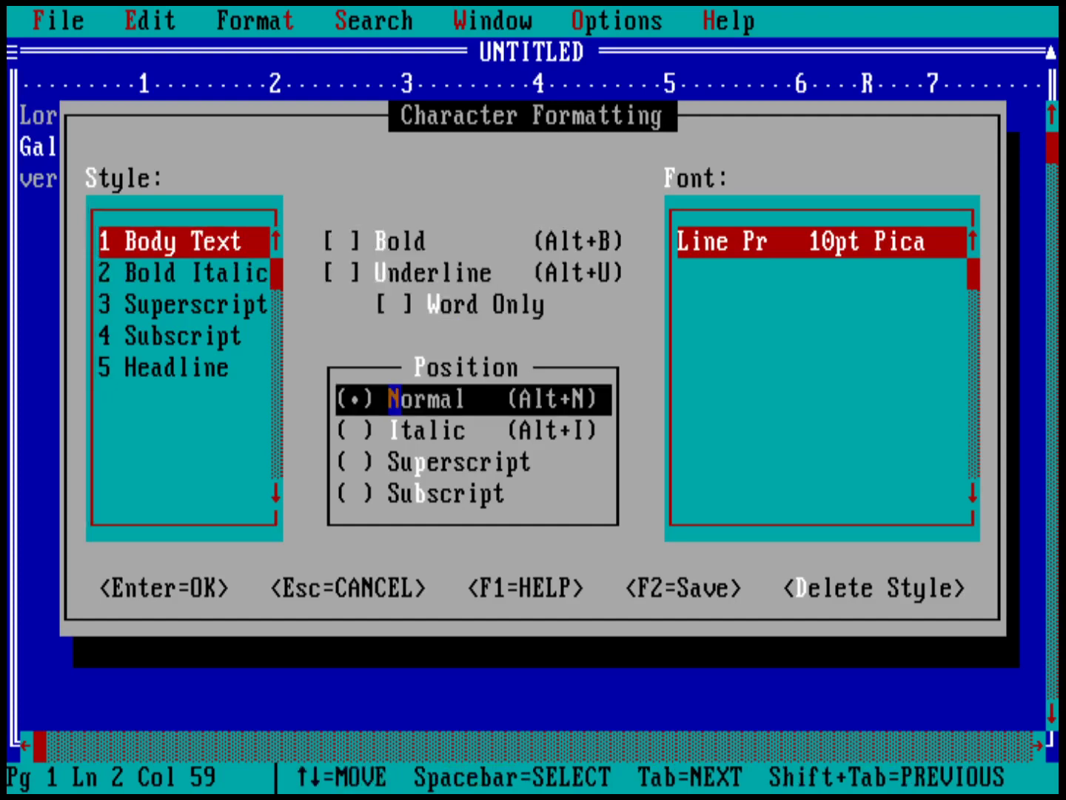
key(Down)
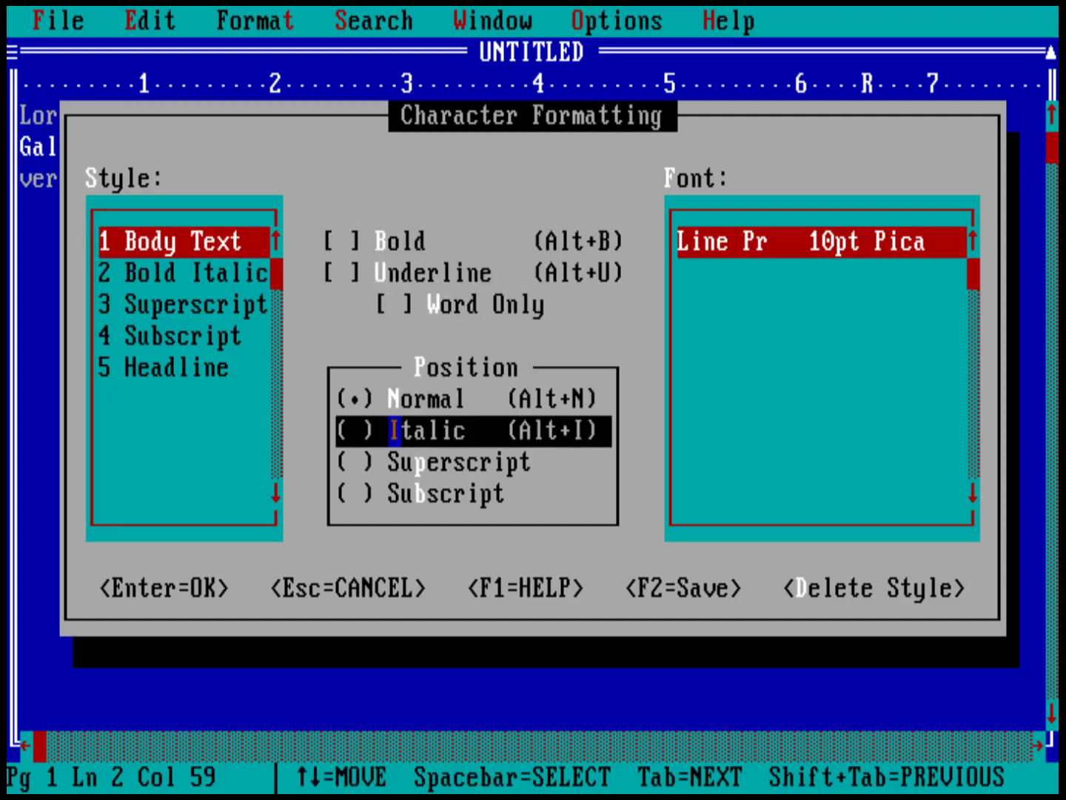
key(space)
key(Return)
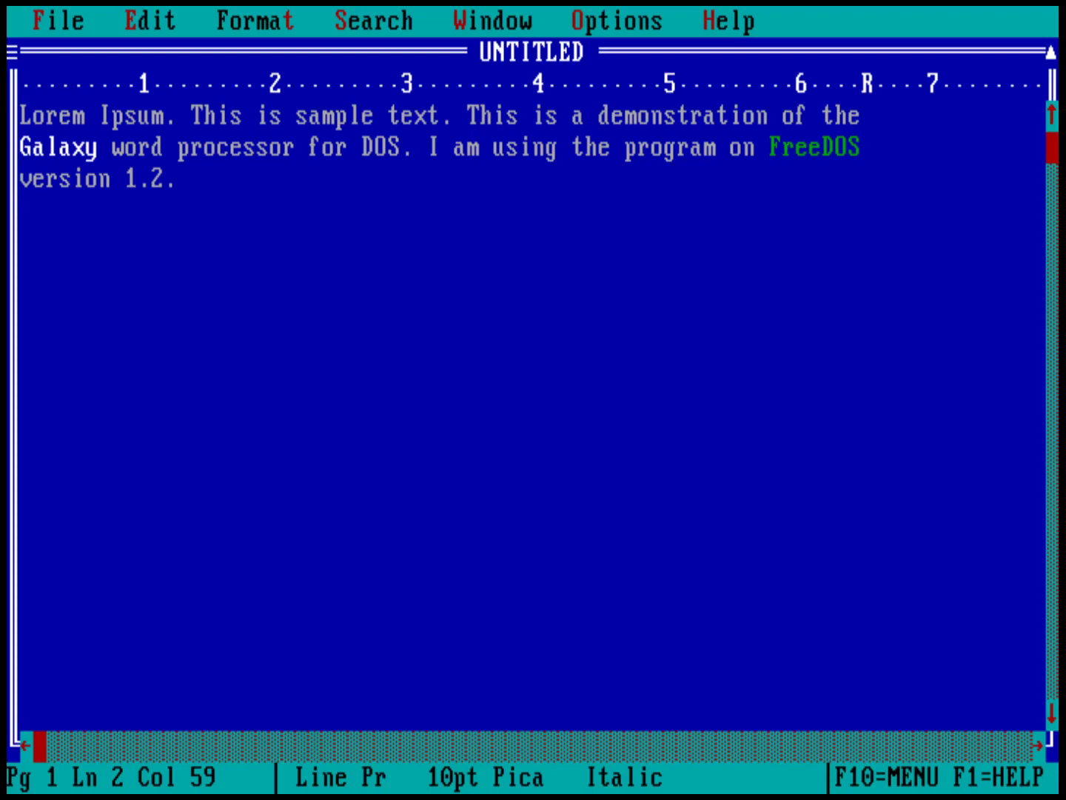
key(alt+o)
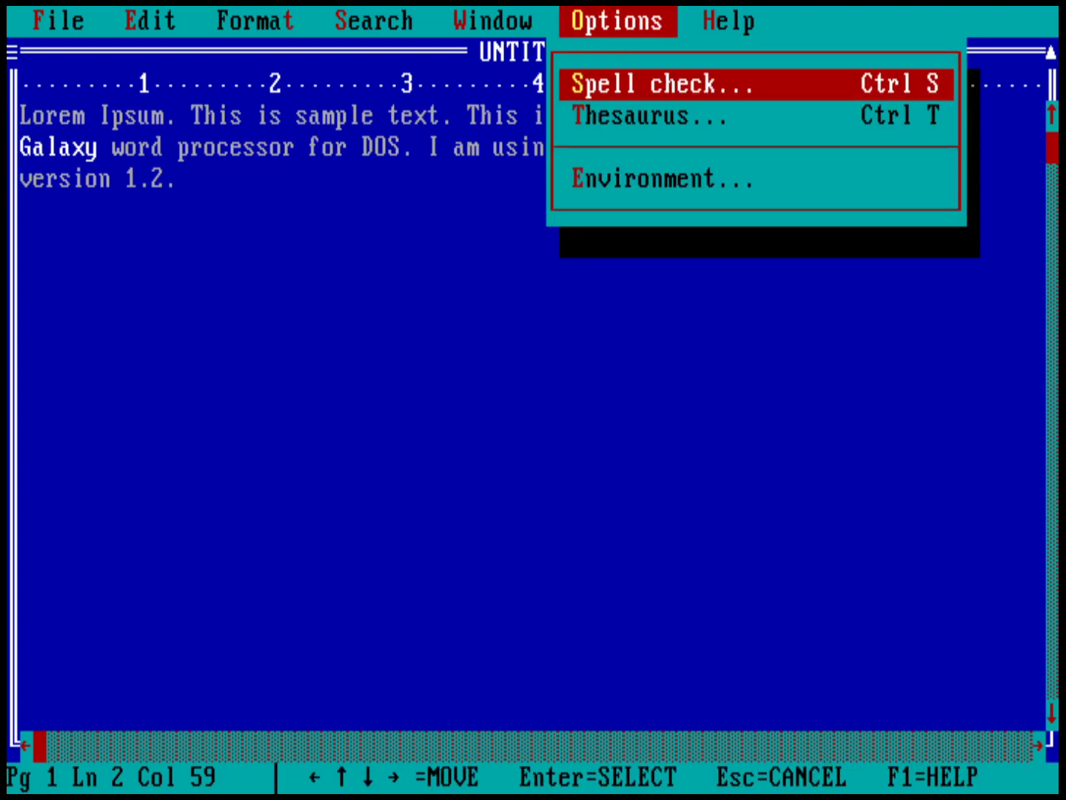
key(Return)
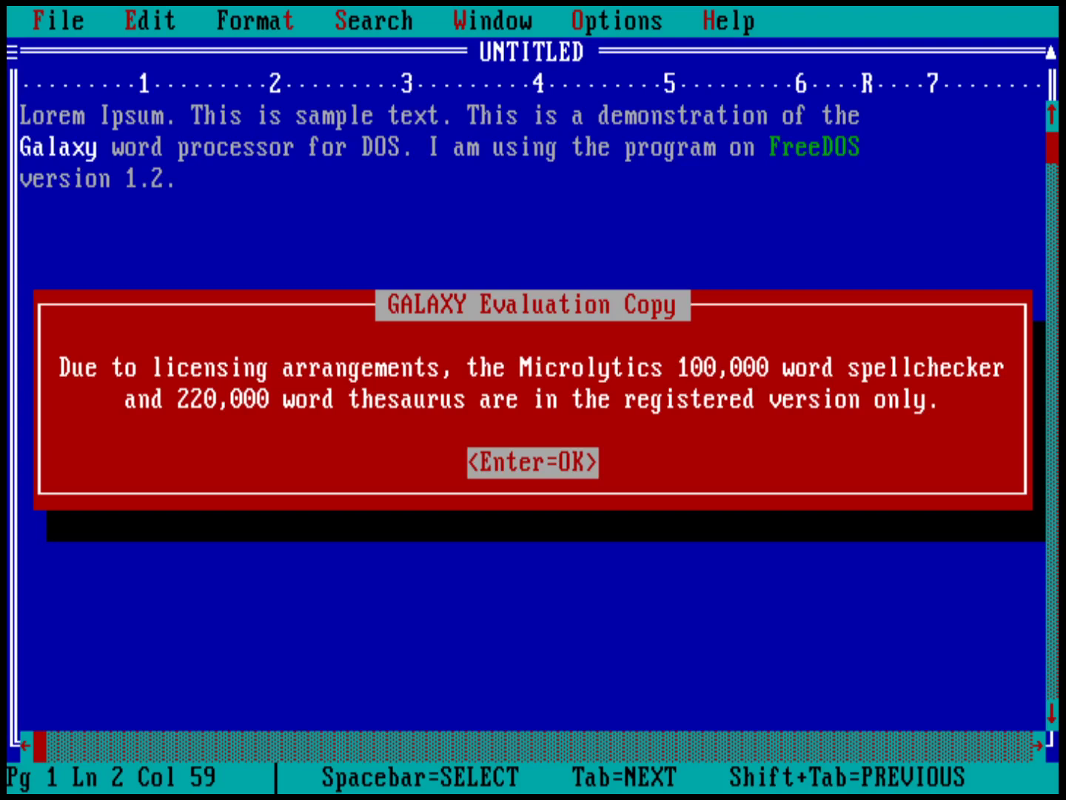
key(Return)
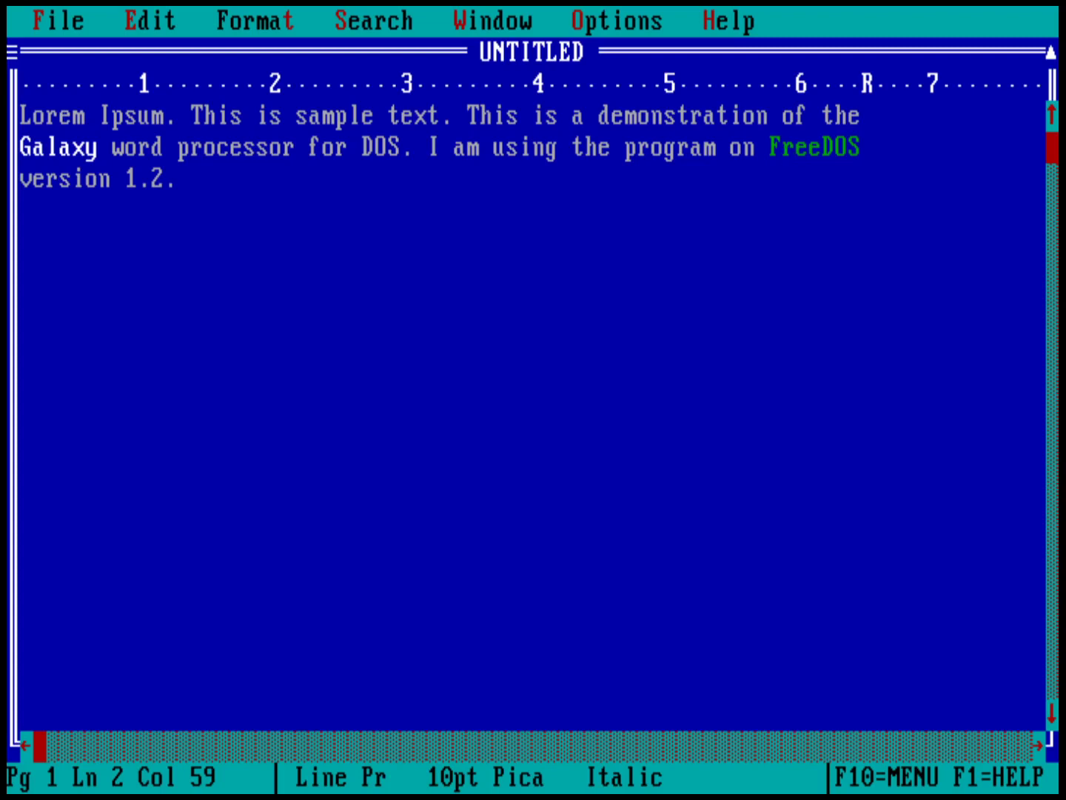
Add a footer reading 'This is the footer.' via Format > Footer > Edit Footer
key(alt+t)
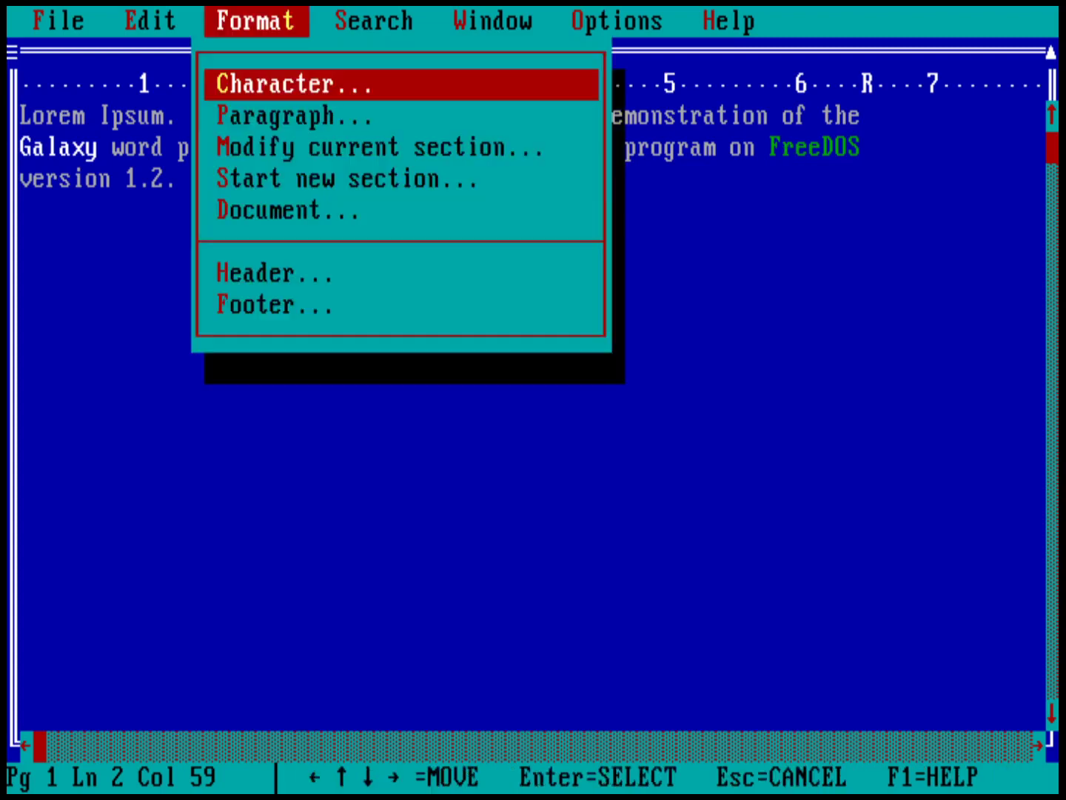
key(Down)
key(Down)
key(Down)
key(Down)
key(Down)
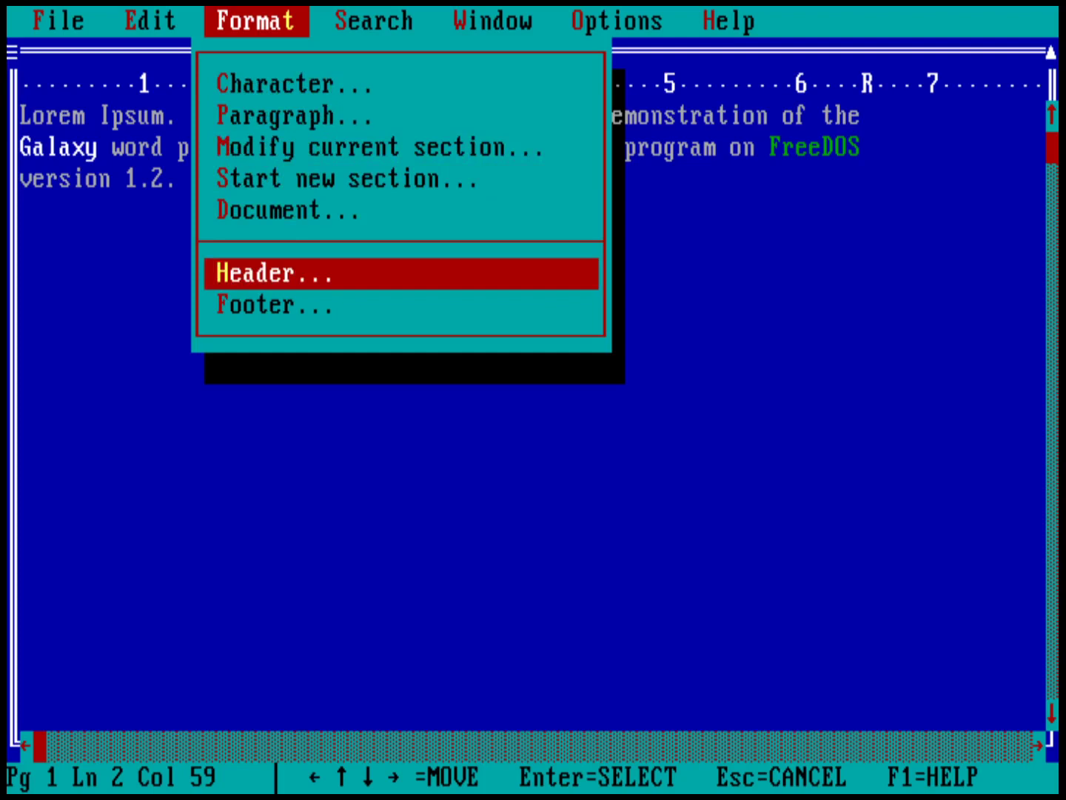
key(Down)
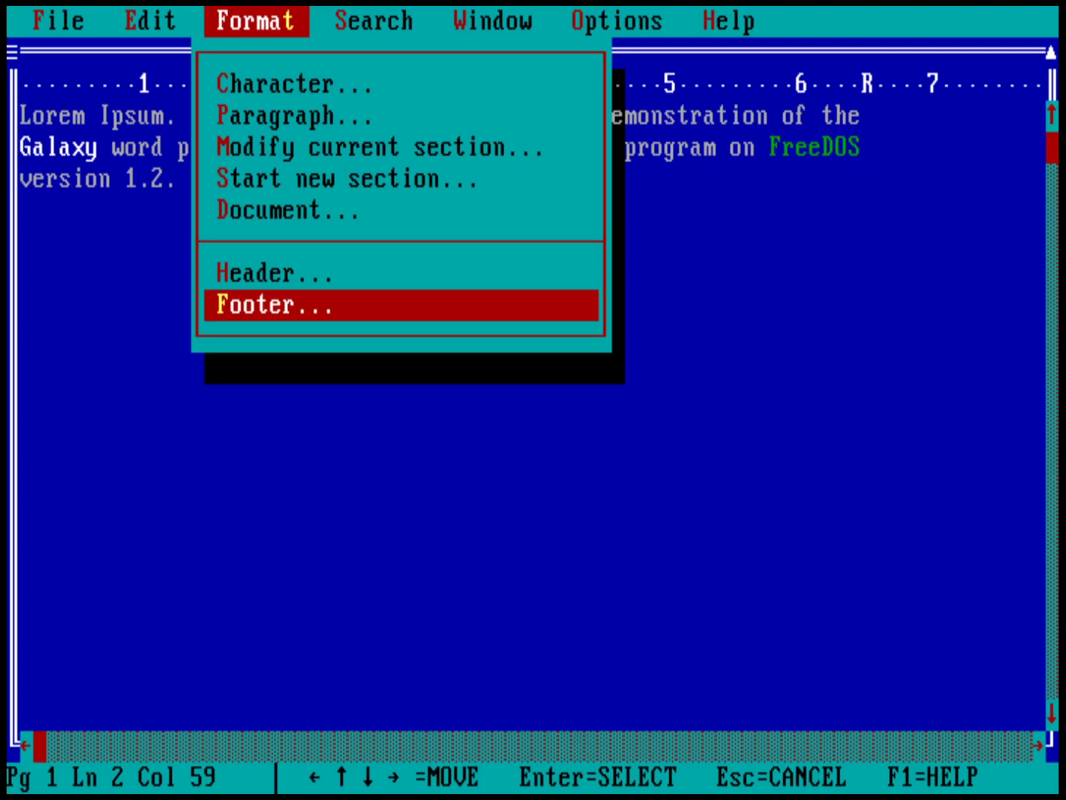
key(Return)
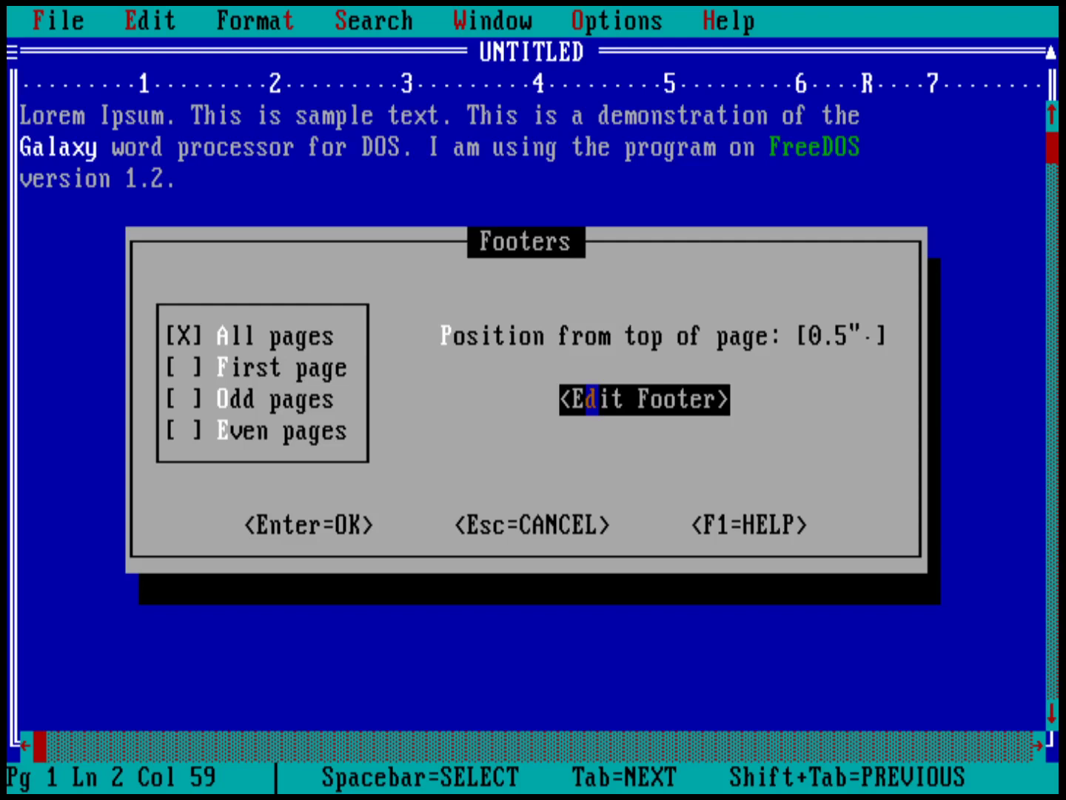
key(Return)
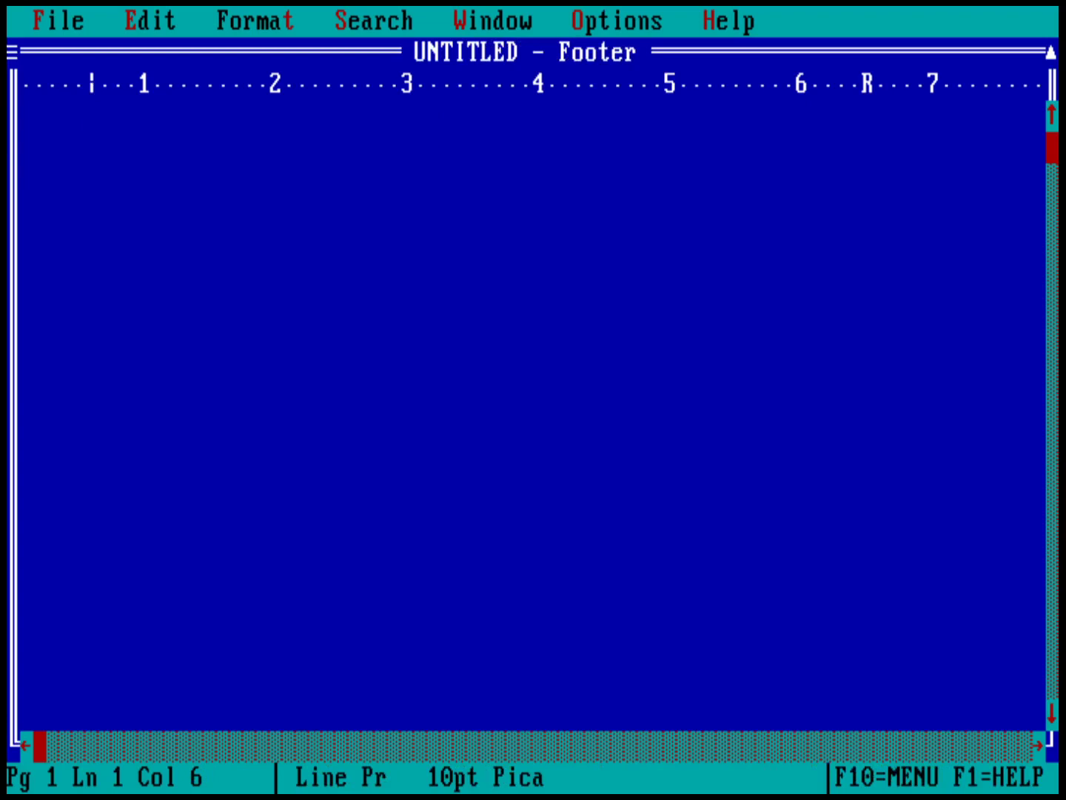
text(This)
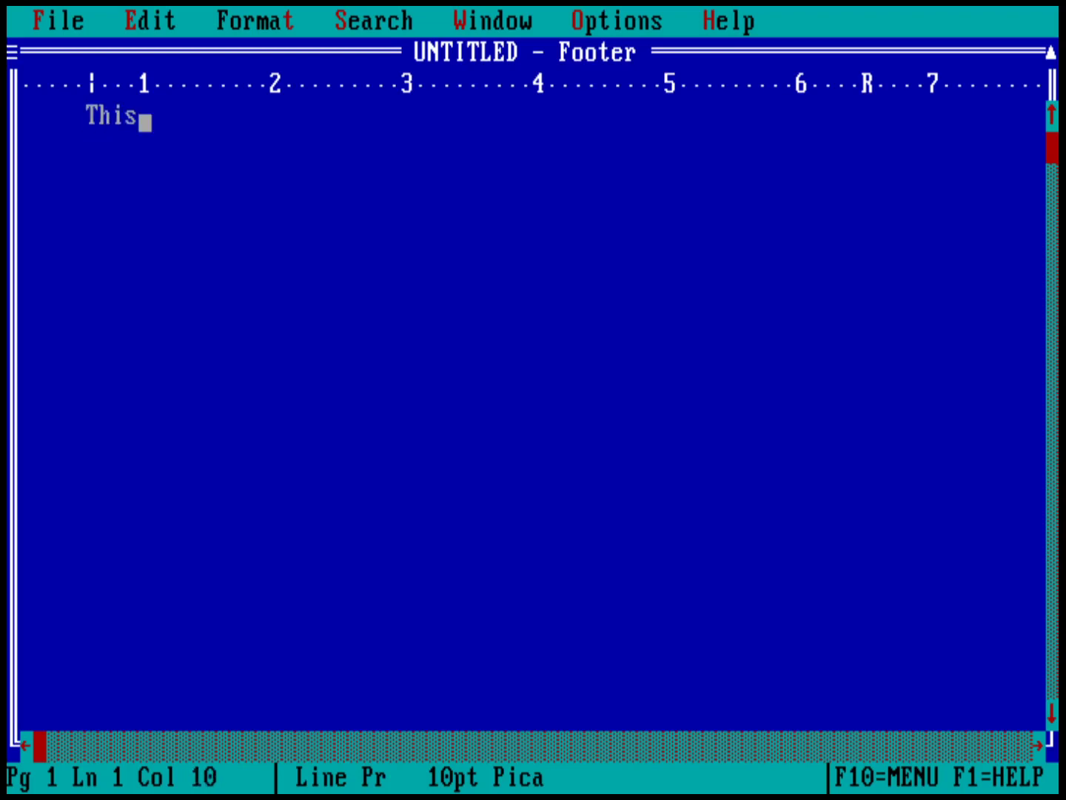
text( is the footer.)
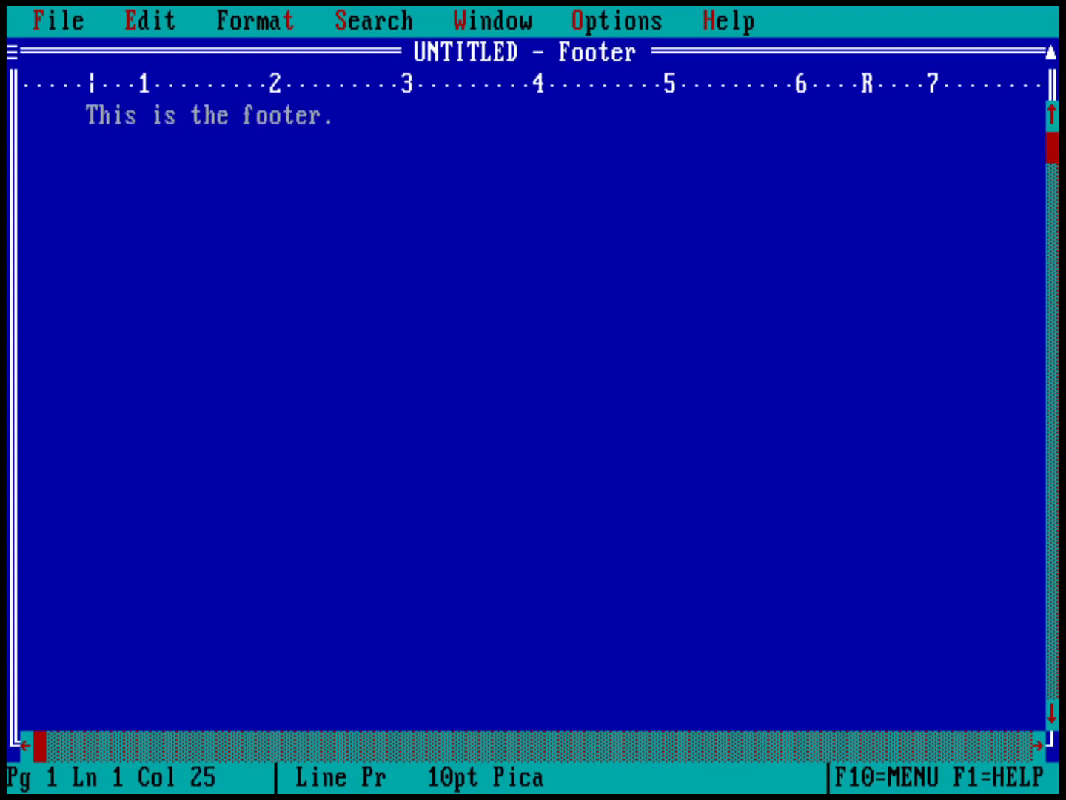
Leave the footer and return to the main text with Format > Edit Document
key(alt+t)
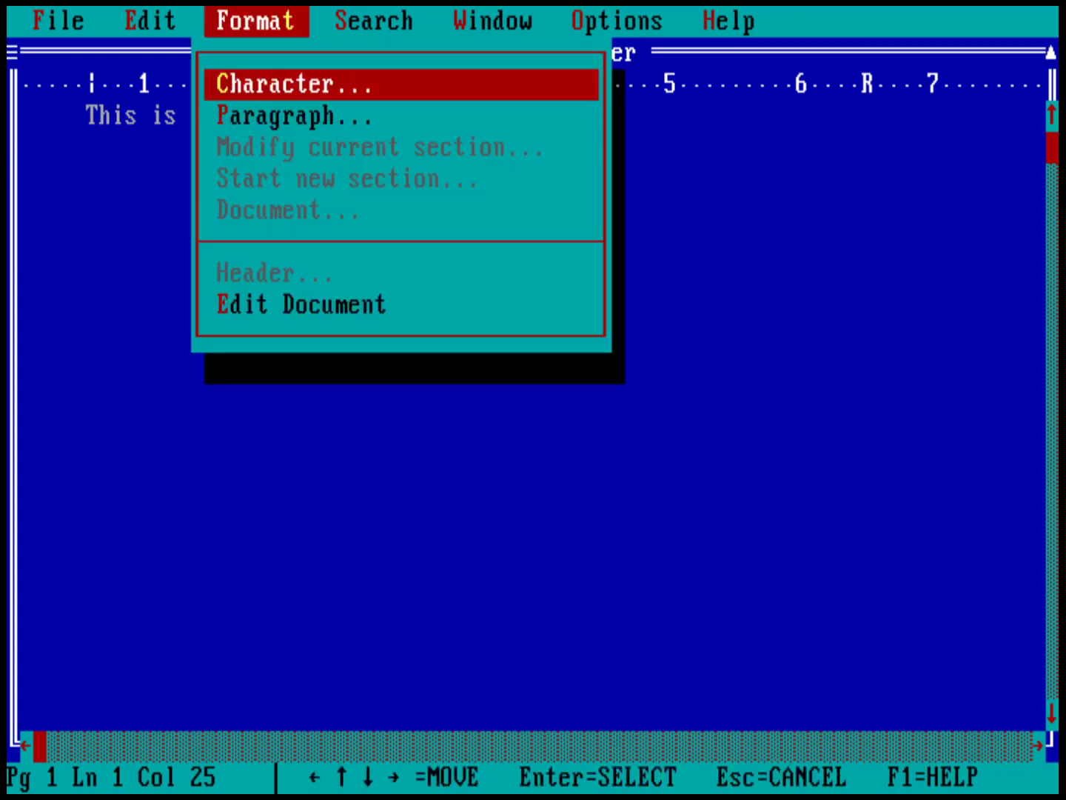
key(Down)
key(Down)
key(Down)
key(Up)
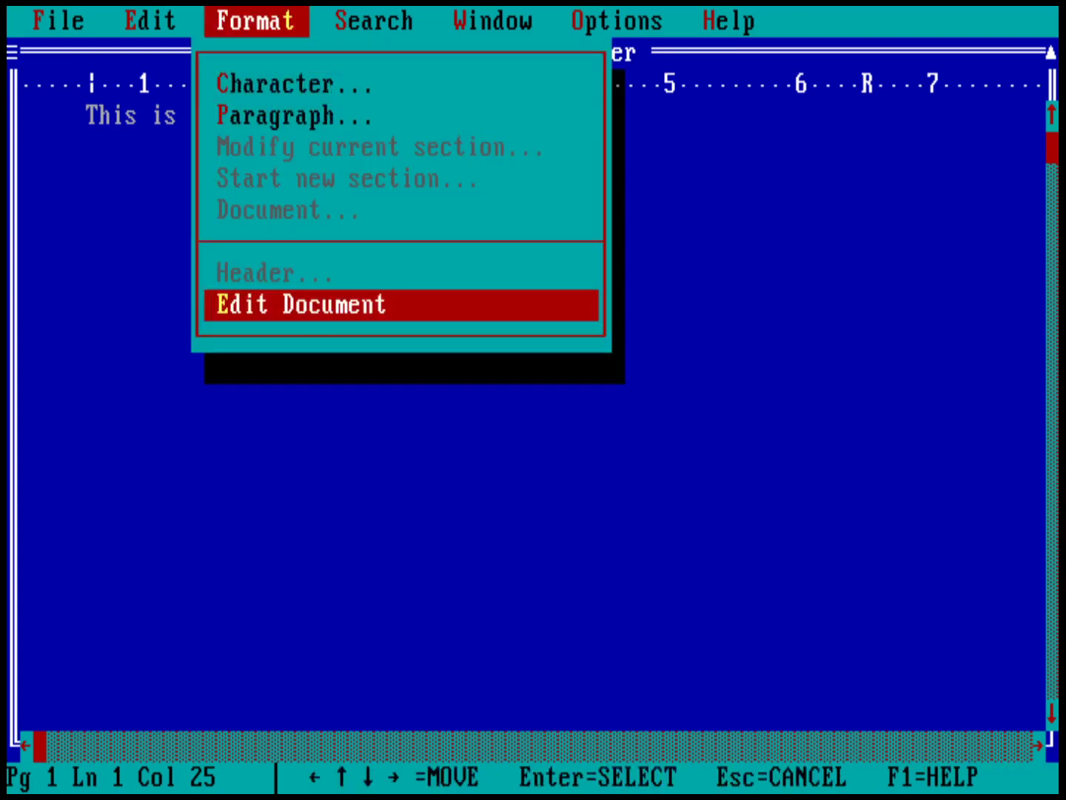
key(Return)
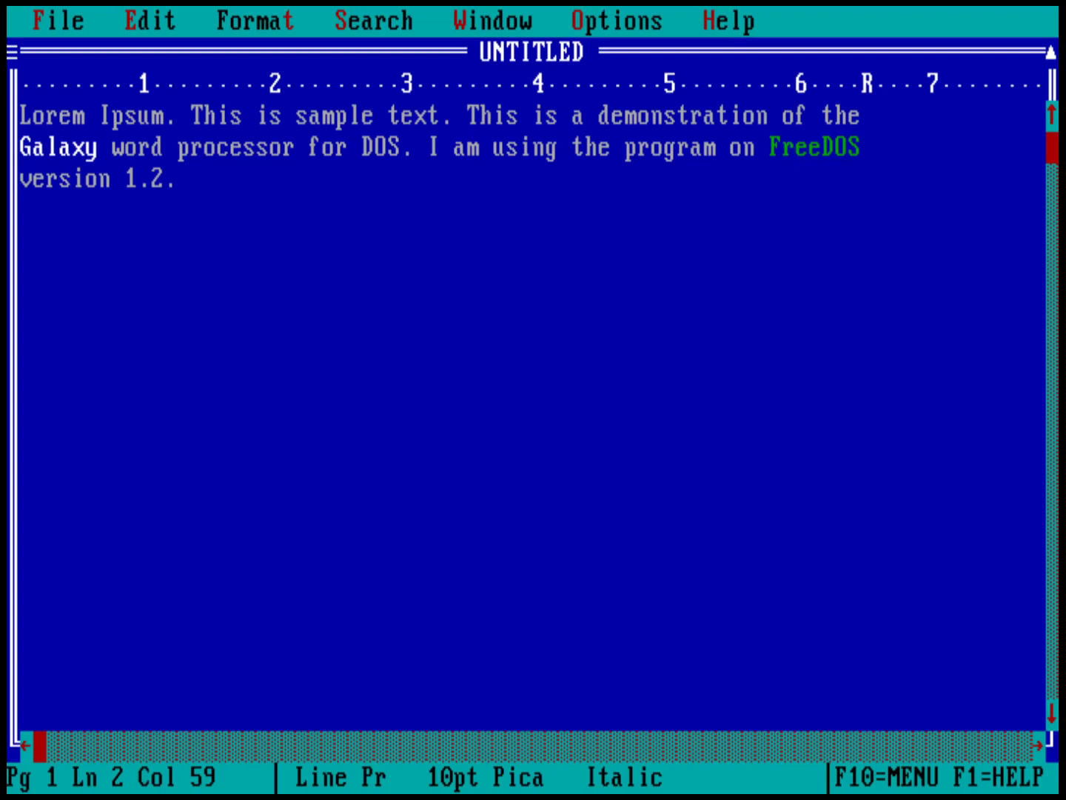
Bring up the Search menu and move across to the Window menu
key(alt+s)
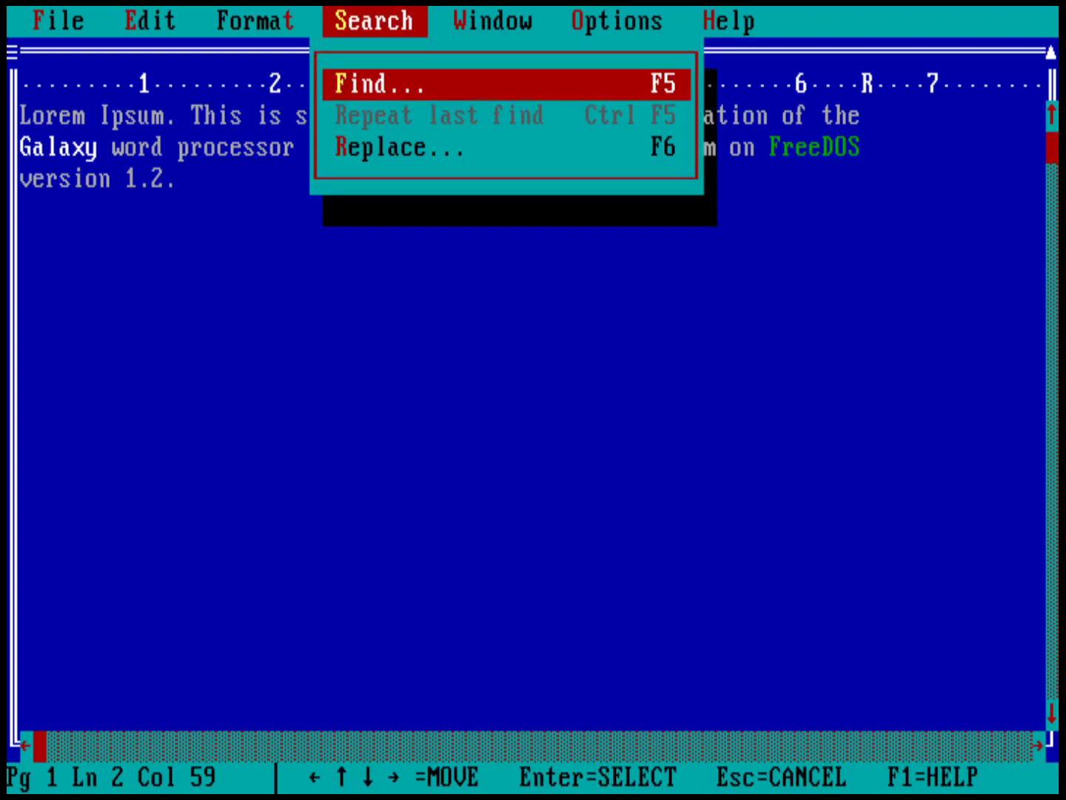
key(Right)
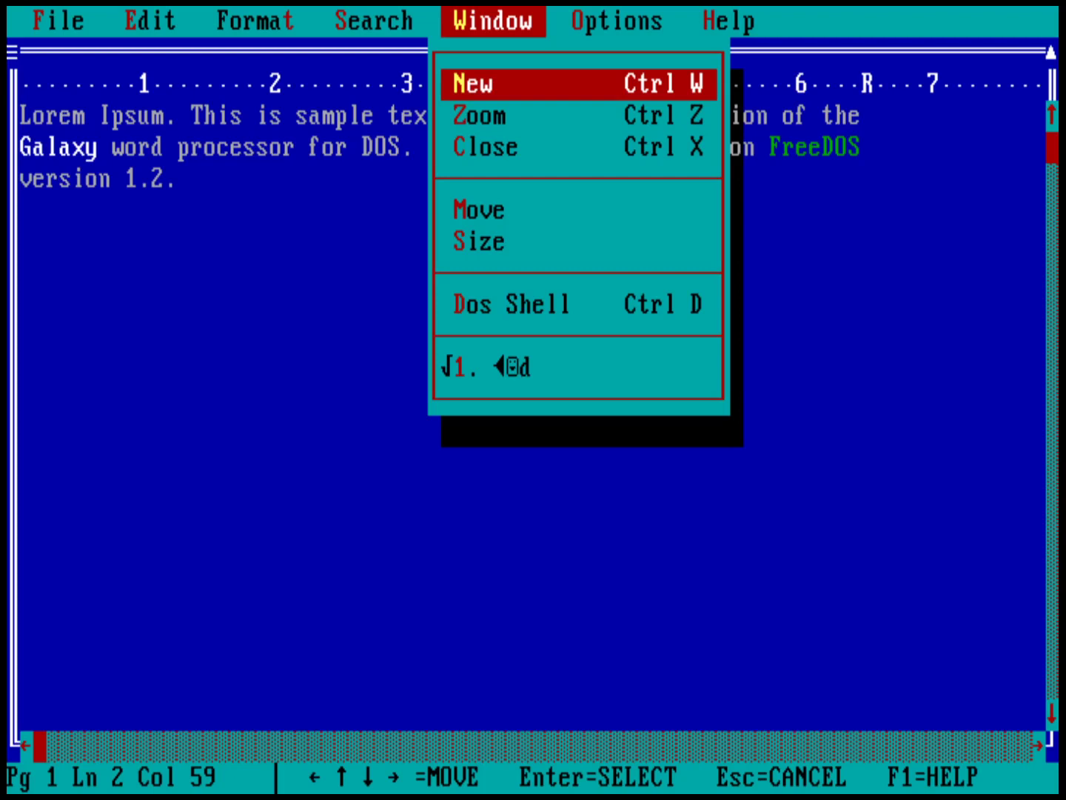
Resize the UNTITLED document window to about half height and a few columns narrower
key(Down)
key(Down)
key(Down)
key(Down)
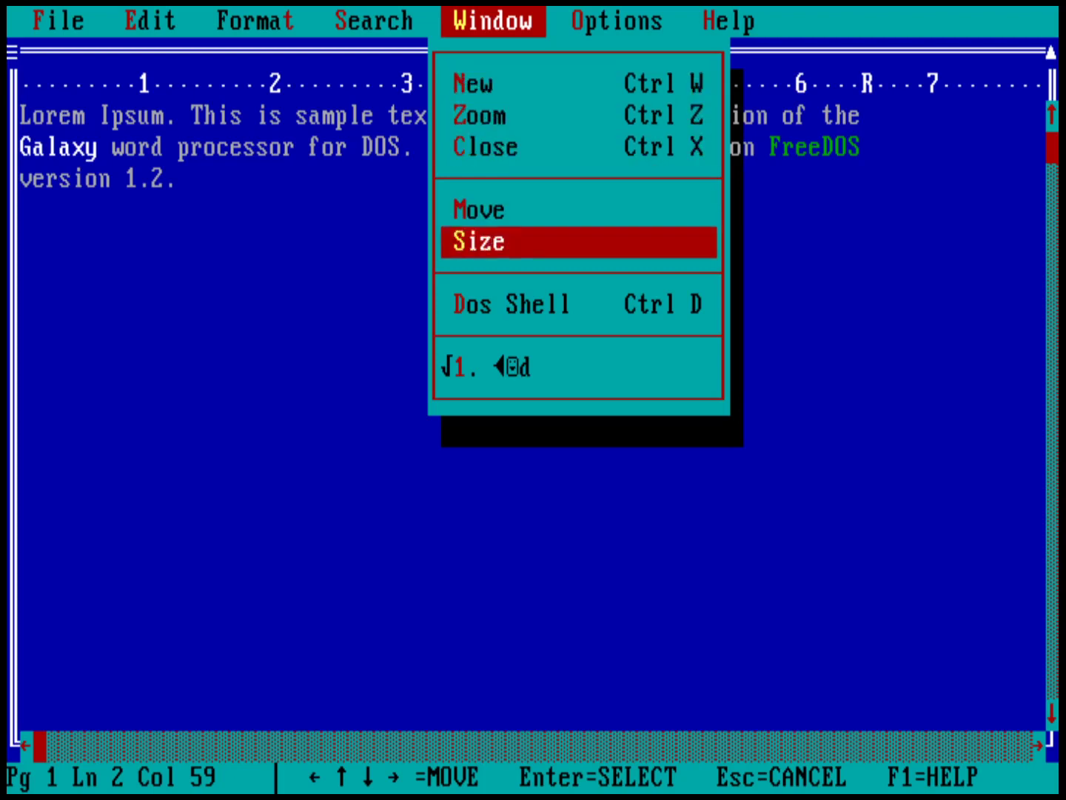
key(Return)
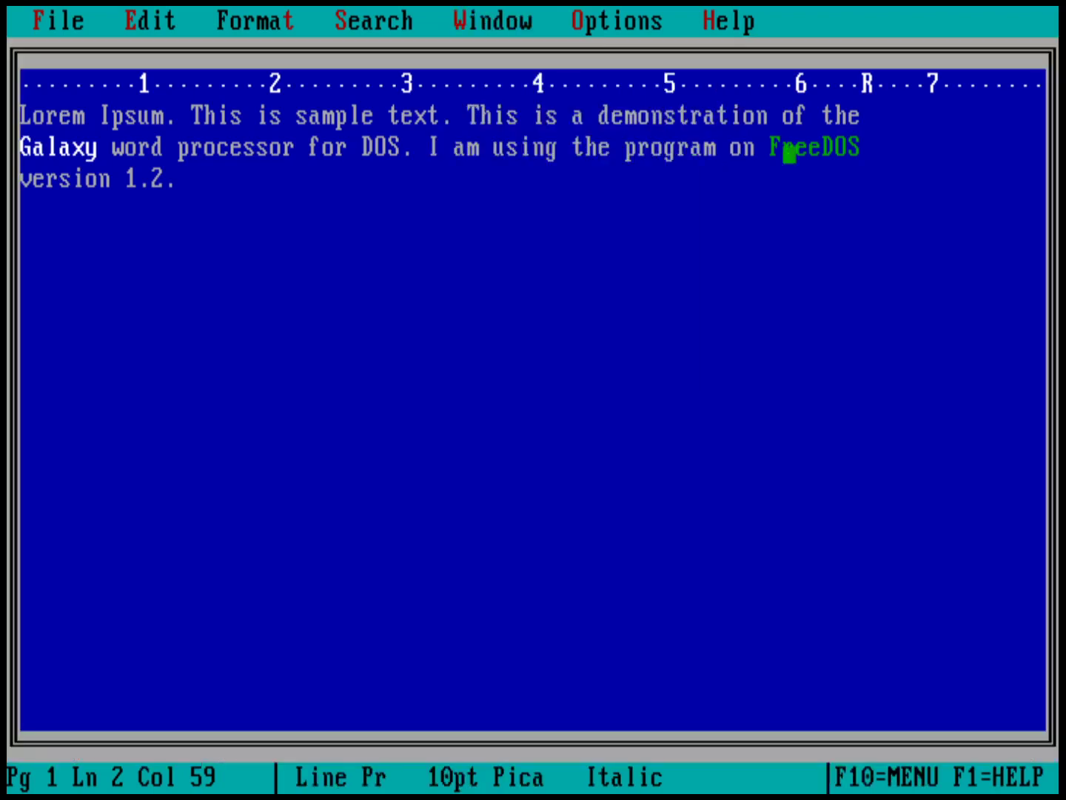
key(Up)
key(Up)
key(Up)
key(Up)
key(Up)
key(Up)
key(Up)
key(Up)
key(Up)
key(Up)
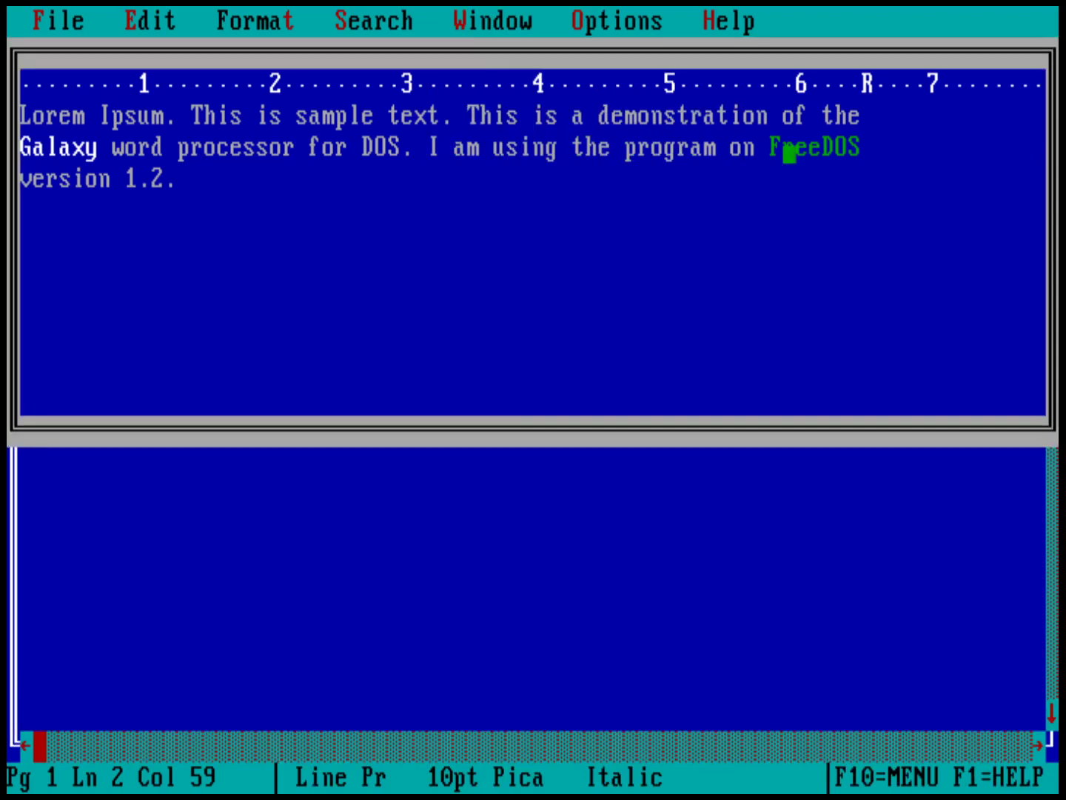
key(Up)
key(Left)
key(Left)
key(Left)
key(Left)
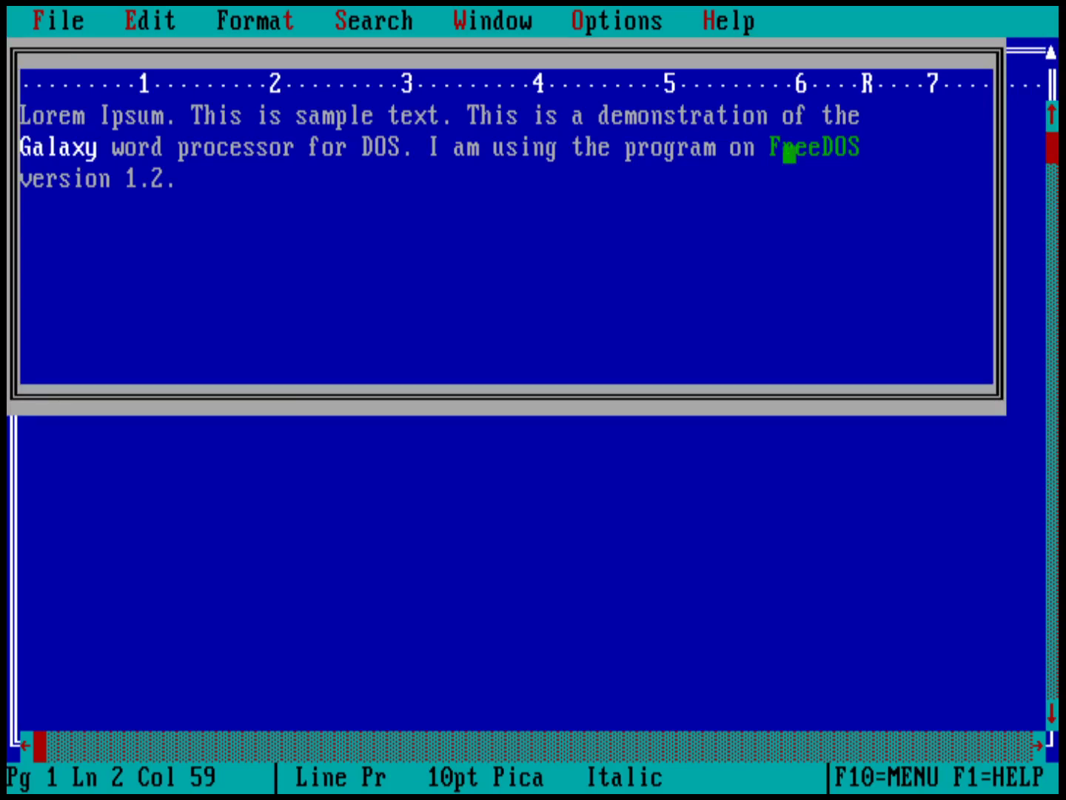
key(Return)
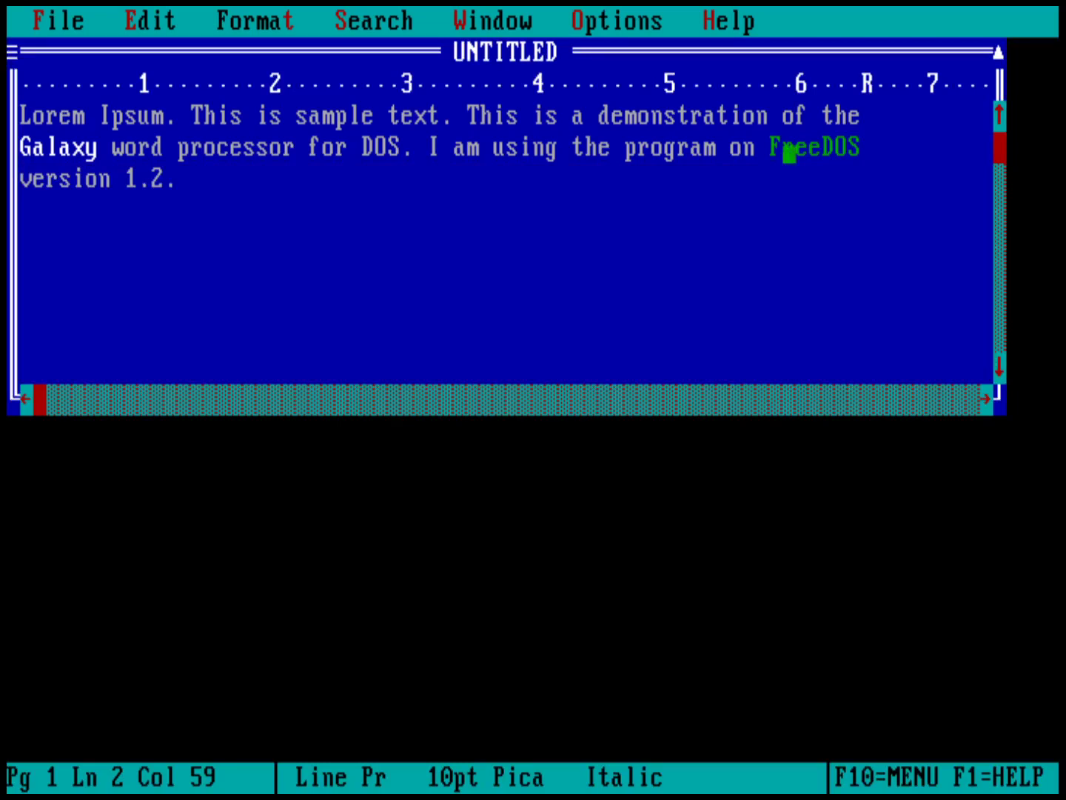
Move the resized document window down to the bottom of the screen
key(alt+w)
key(Down)
key(Down)
key(Down)
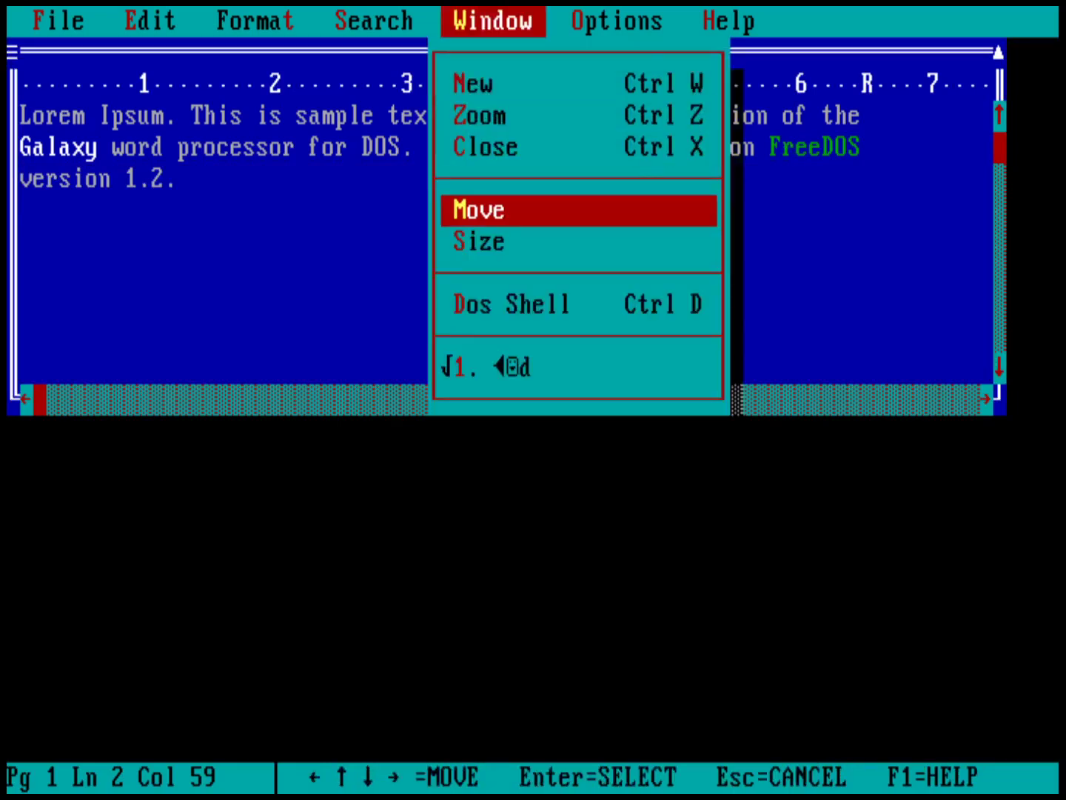
key(Return)
key(Down)
key(Down)
key(Down)
key(Down)
key(Down)
key(Down)
key(Down)
key(Down)
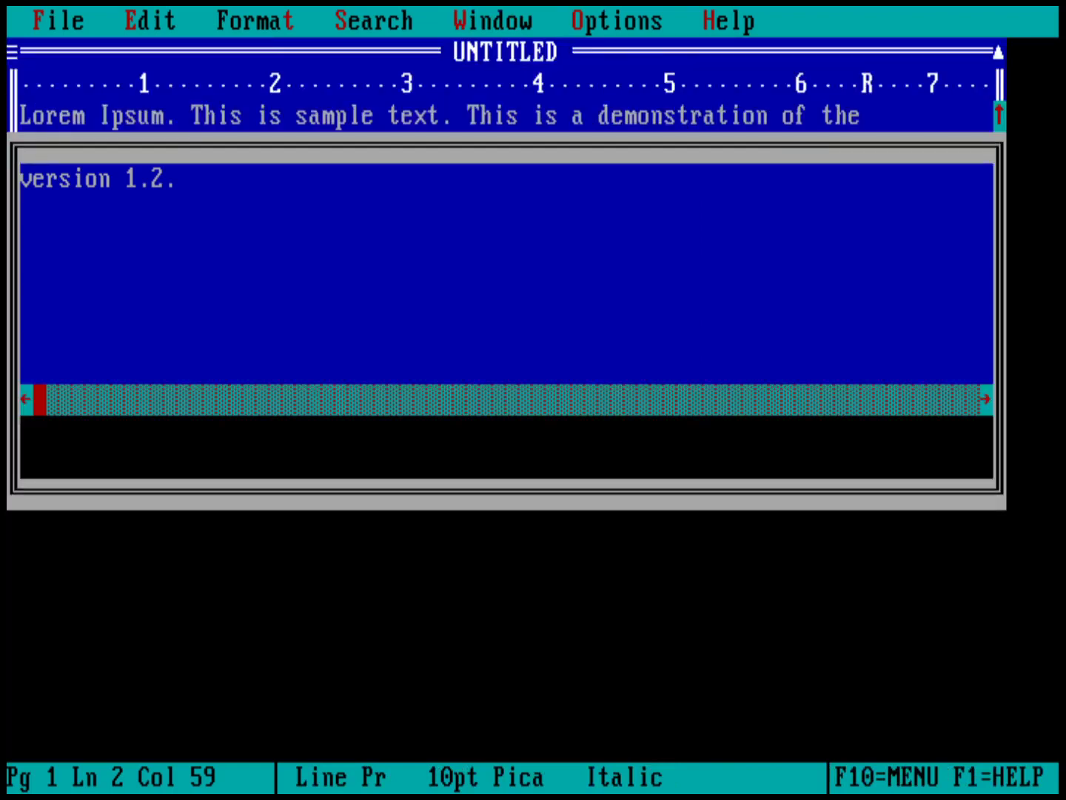
key(Down)
key(Down)
key(Down)
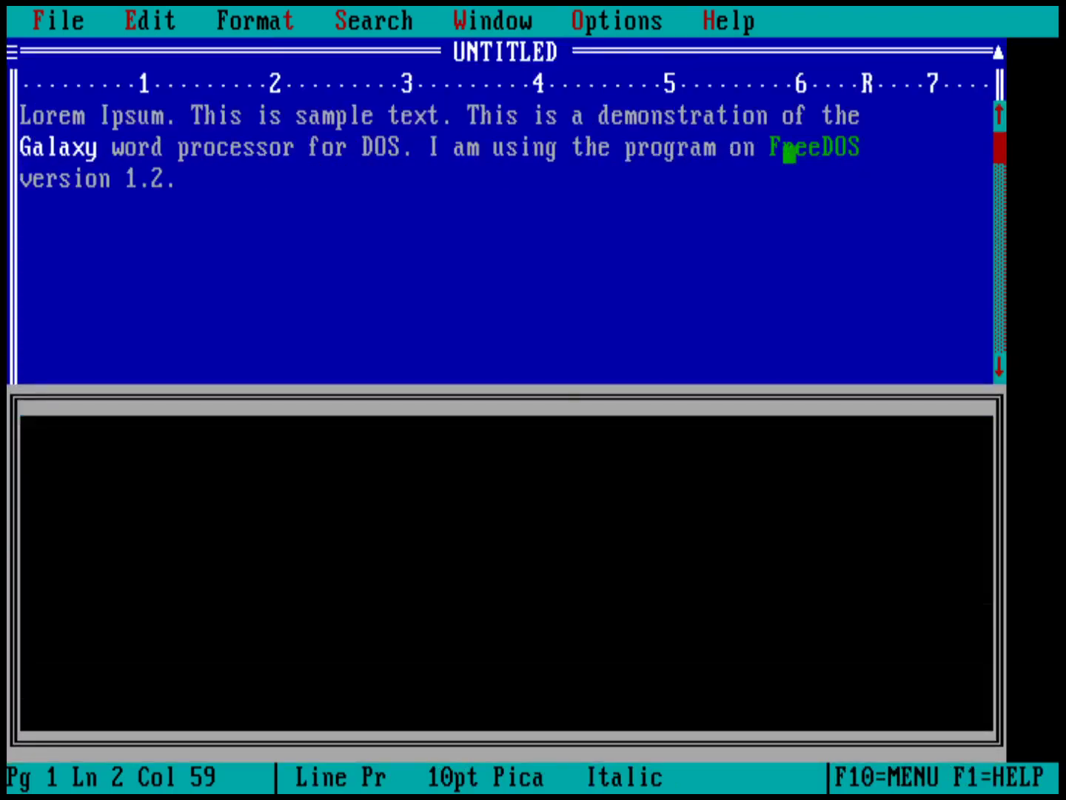
key(Return)
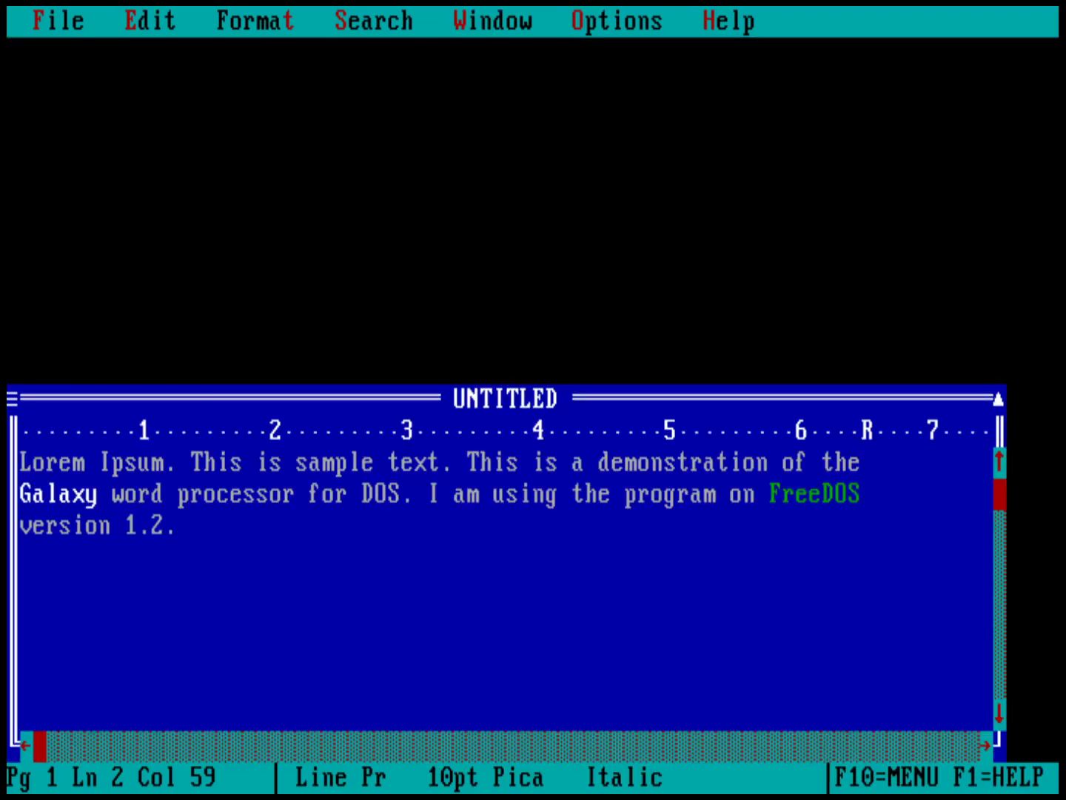